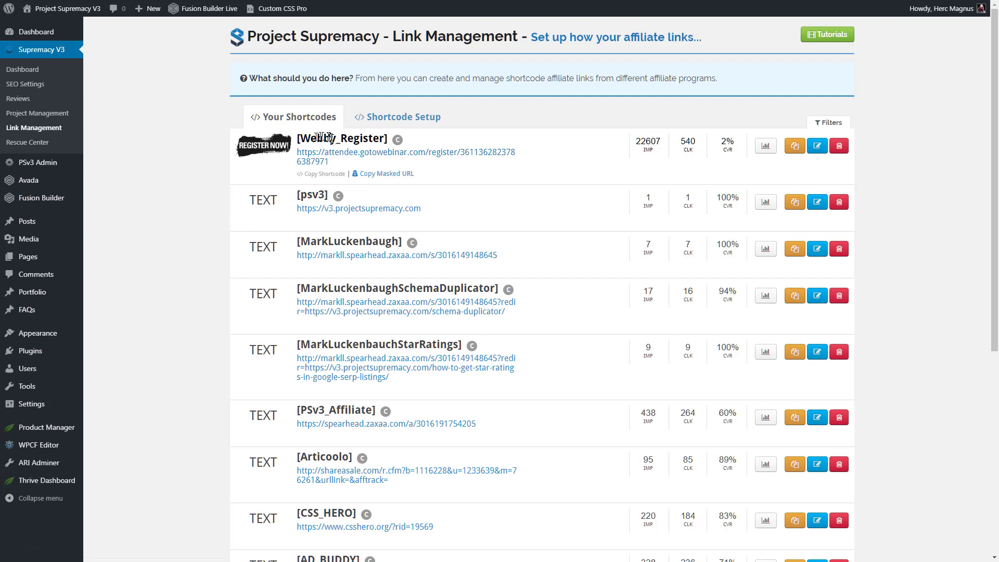
Open Webby_Register's Edit Shortcode dialog and review its internal name 'webby' and shortcode name.
{"action": "left_click_drag", "start_coordinate": [304, 171], "coordinate": [341, 138]}
{"action": "left_click", "coordinate": [480, 112]}
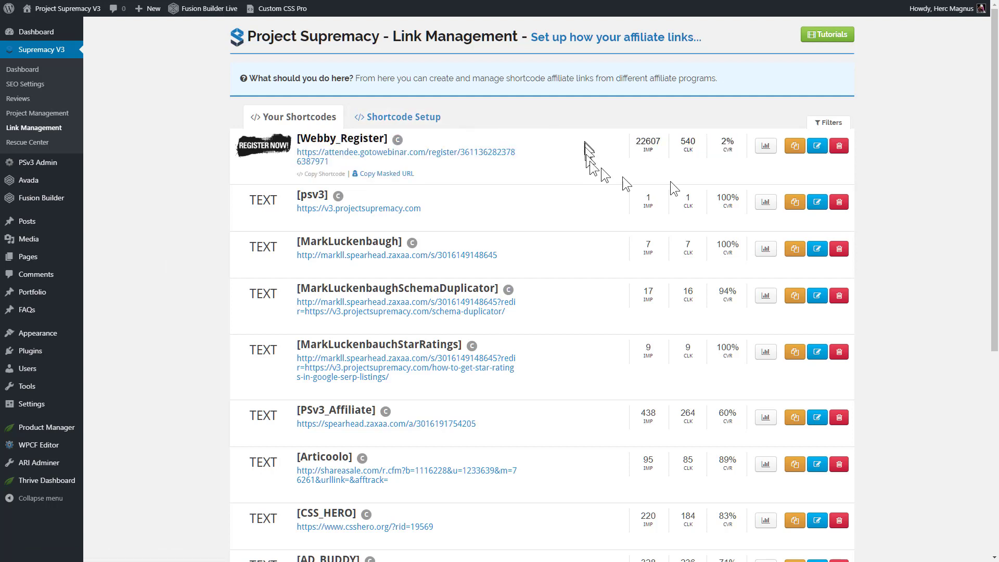
{"action": "left_click", "coordinate": [815, 148]}
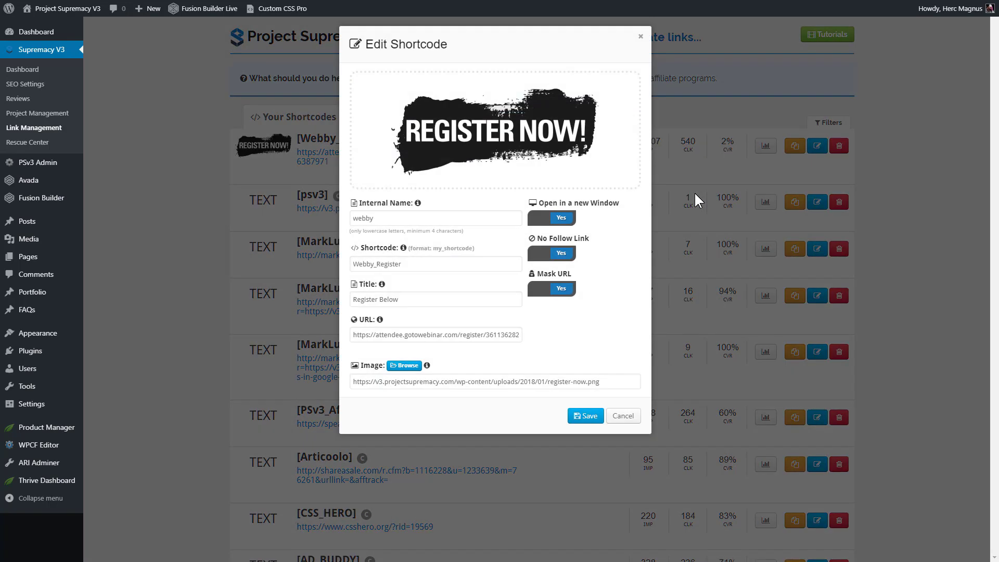
{"action": "double_click", "coordinate": [390, 218]}
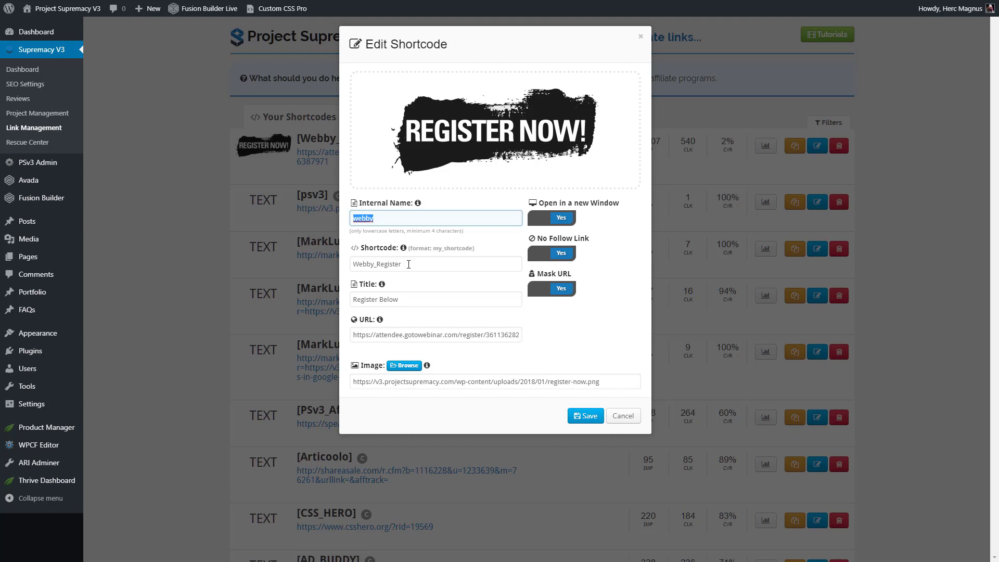
{"action": "left_click_drag", "start_coordinate": [405, 264], "coordinate": [347, 264]}
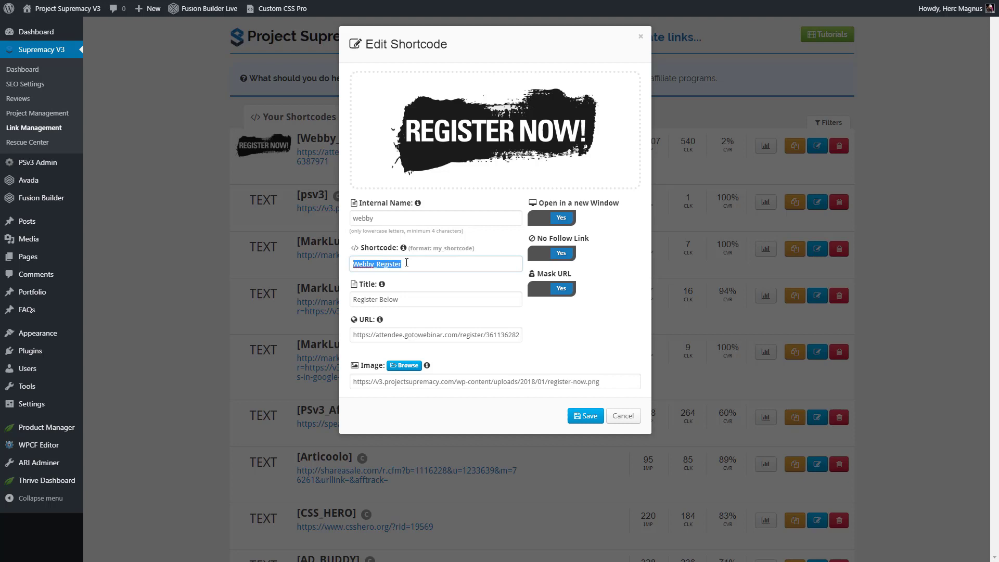
{"action": "triple_click", "coordinate": [408, 296]}
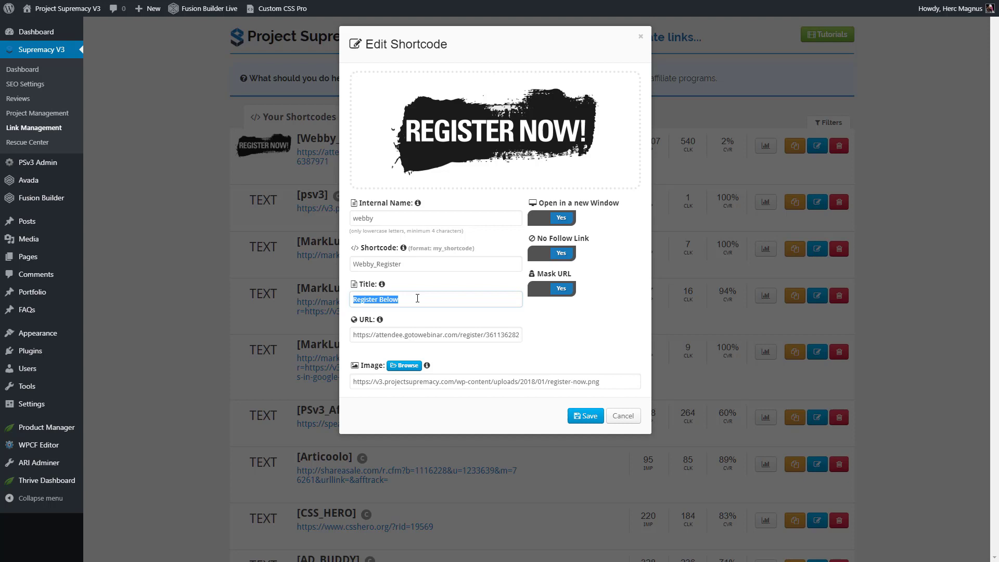
{"action": "triple_click", "coordinate": [417, 298]}
{"action": "left_click_drag", "start_coordinate": [604, 383], "coordinate": [348, 386]}
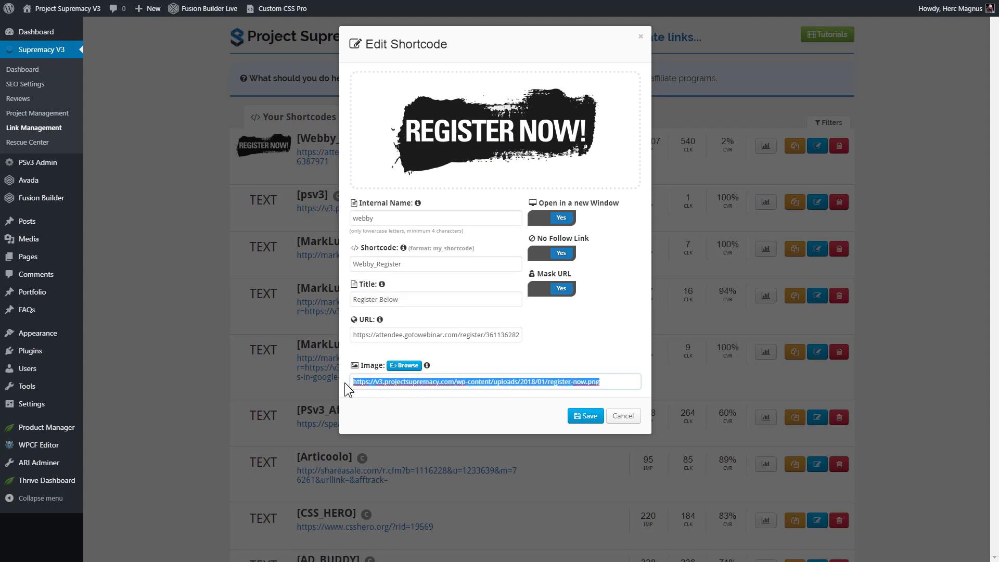
{"action": "double_click", "coordinate": [400, 264]}
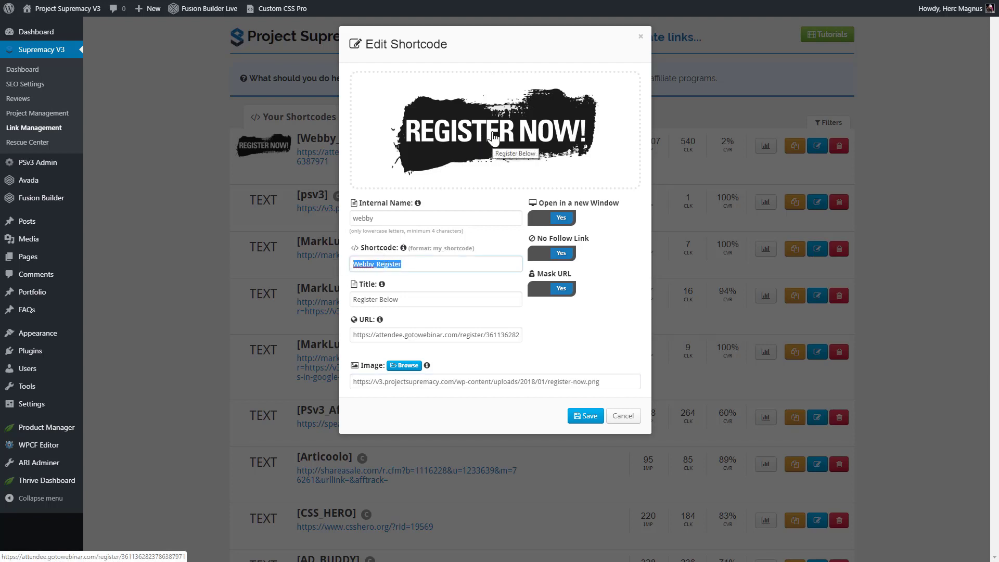
{"action": "triple_click", "coordinate": [404, 298]}
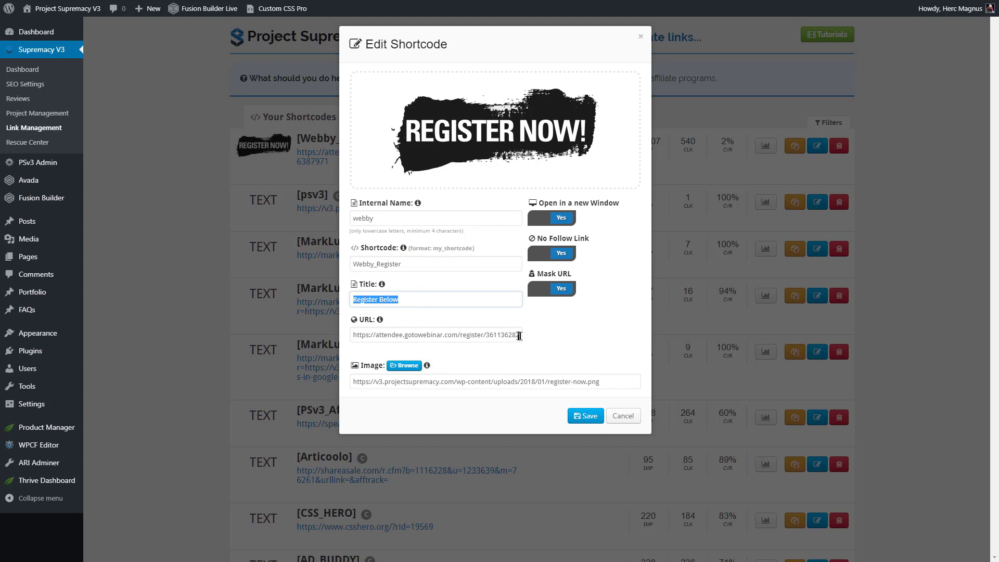
{"action": "mouse_move", "coordinate": [518, 336]}
{"action": "left_mouse_down"}
{"action": "mouse_move", "coordinate": [330, 339]}
{"action": "mouse_move", "coordinate": [529, 341]}
{"action": "left_mouse_up"}
{"action": "left_click", "coordinate": [366, 338]}
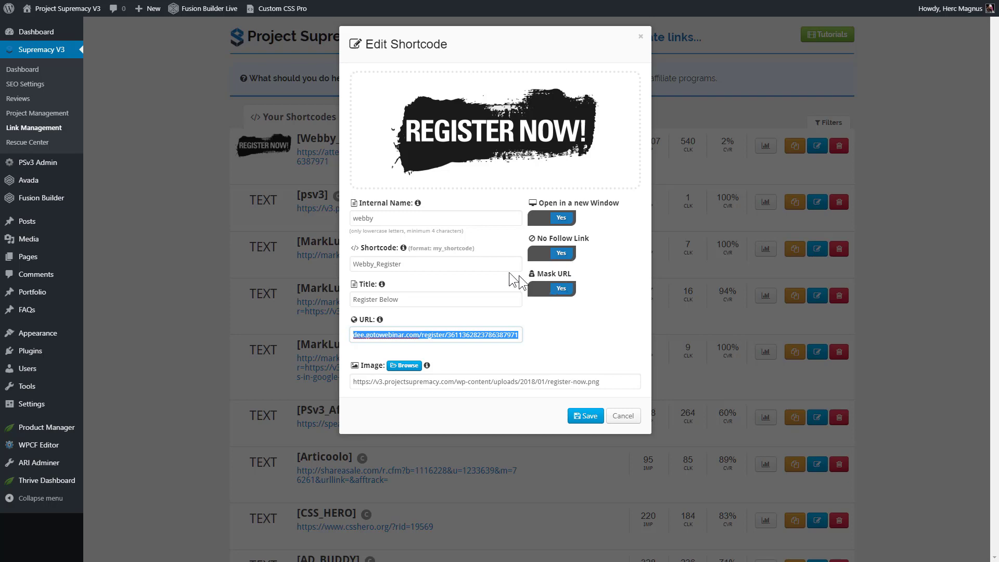
Cancel the Webby_Register edit dialog and copy its shortcode from the list.
{"action": "left_click", "coordinate": [627, 422]}
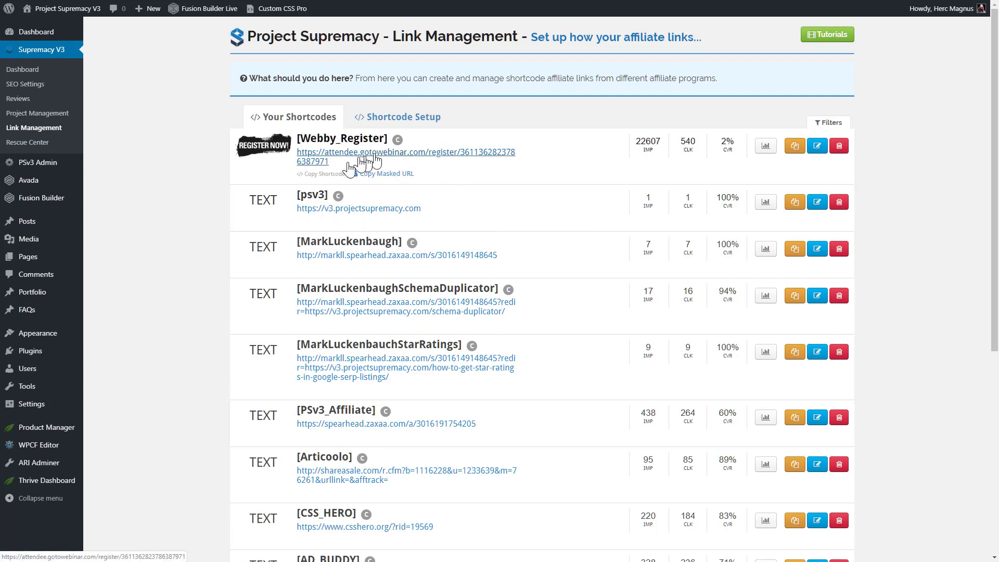
{"action": "left_click", "coordinate": [324, 174]}
View and select Webby_Register's masked URL, then close the Copy Masked URL dialog.
{"action": "left_click", "coordinate": [375, 175]}
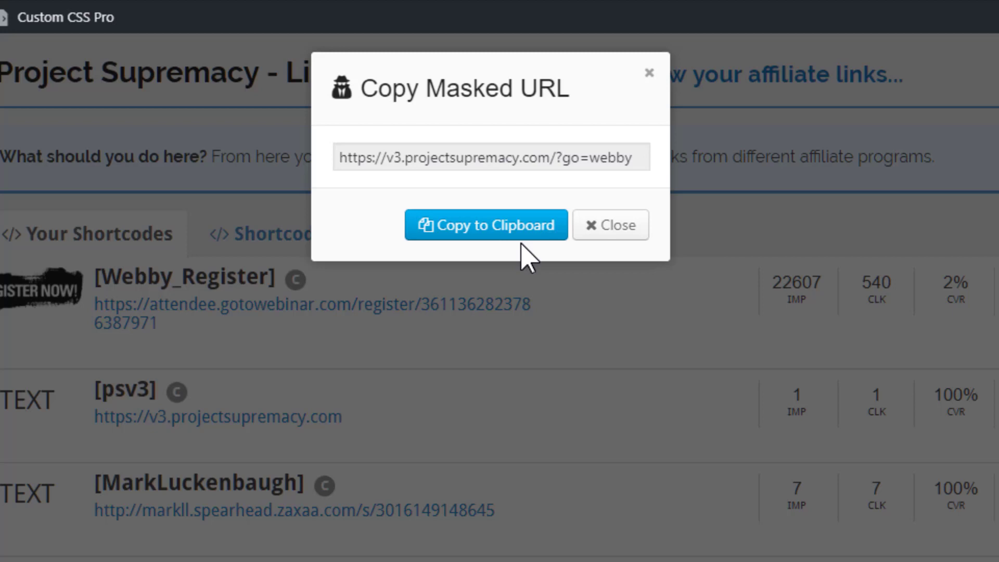
{"action": "left_click", "coordinate": [632, 224]}
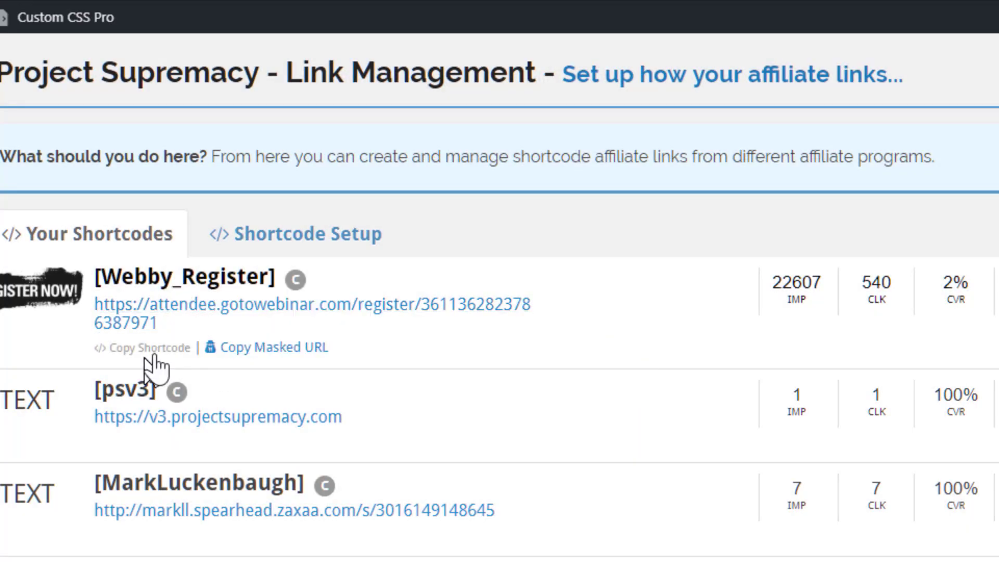
{"action": "left_click", "coordinate": [250, 352]}
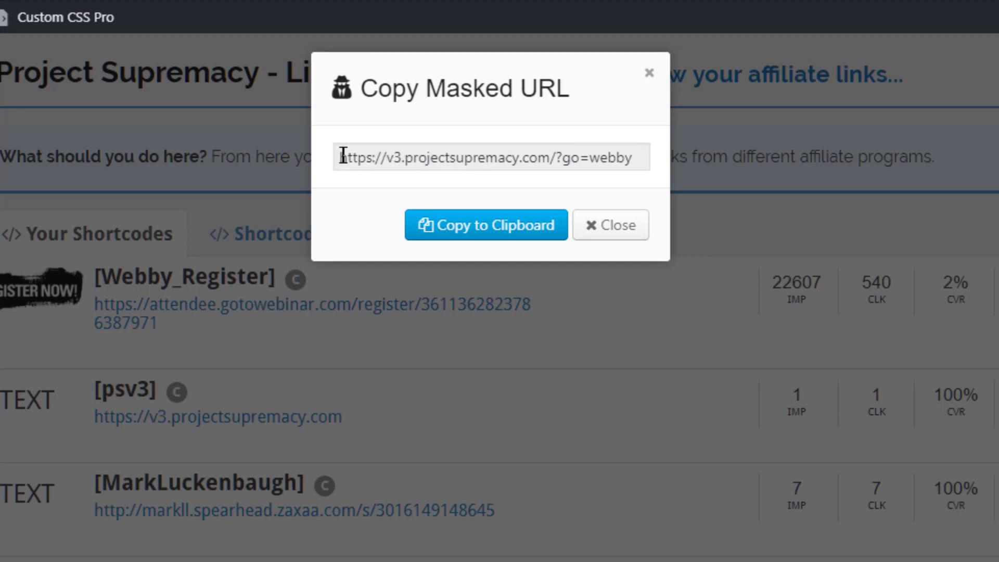
{"action": "left_click_drag", "start_coordinate": [339, 157], "coordinate": [635, 156]}
{"action": "triple_click", "coordinate": [640, 153]}
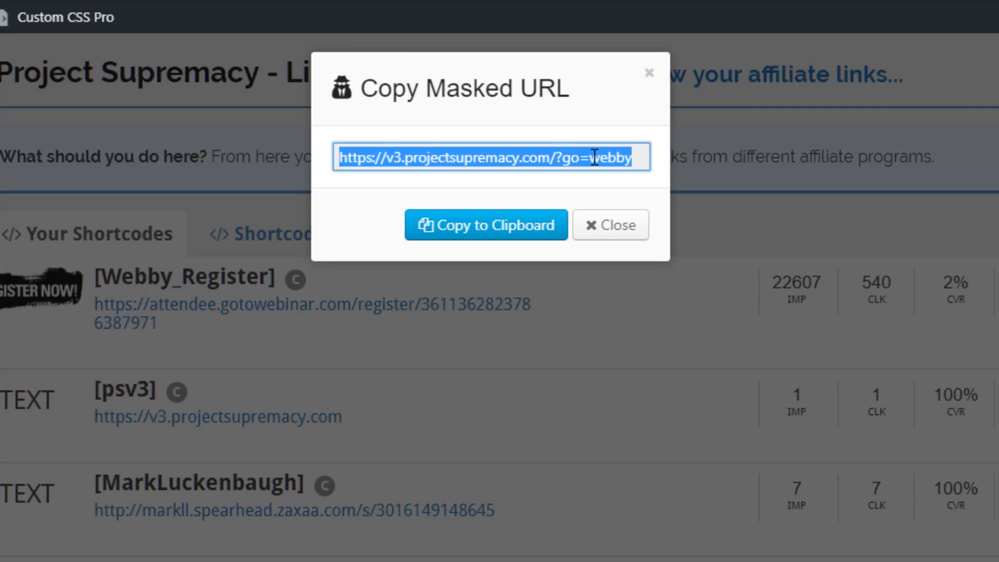
{"action": "left_click", "coordinate": [610, 225]}
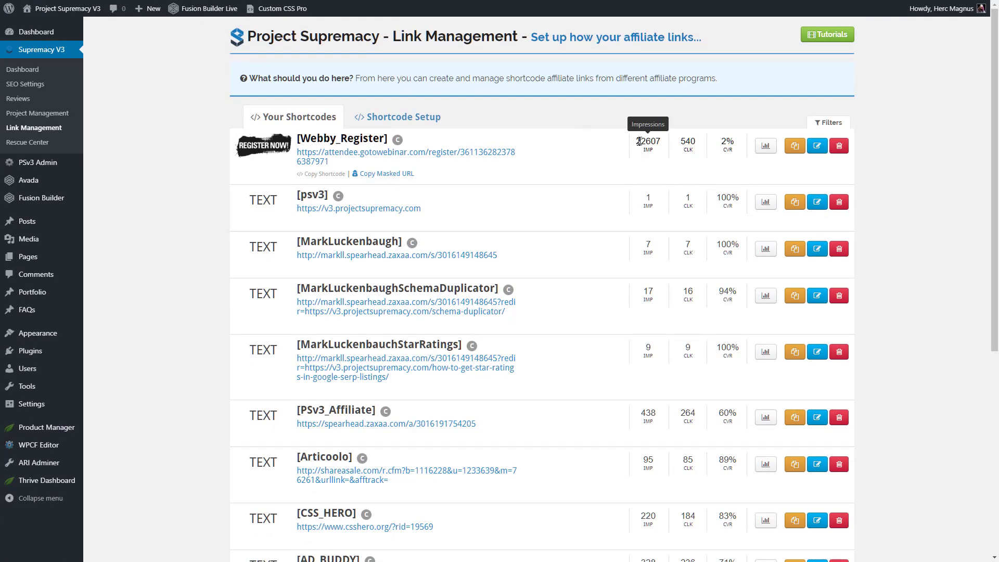
{"action": "left_click_drag", "start_coordinate": [639, 141], "coordinate": [657, 152]}
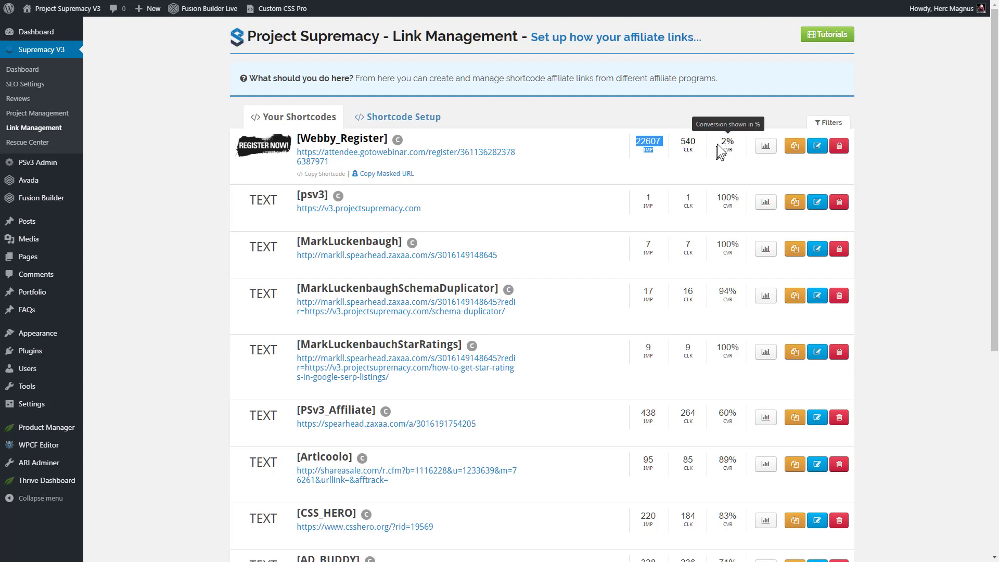
{"action": "left_click_drag", "start_coordinate": [717, 146], "coordinate": [732, 151]}
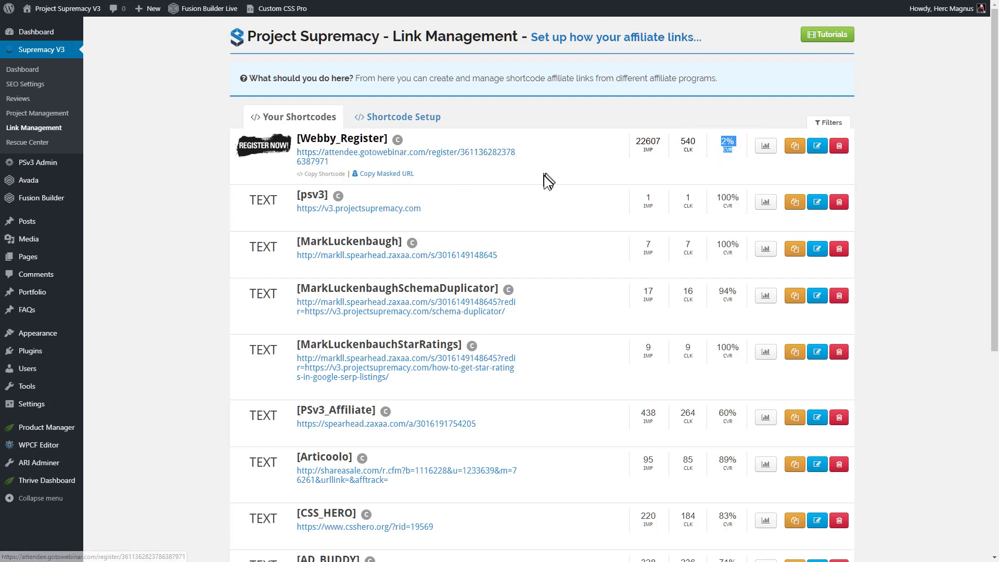
{"action": "left_click_drag", "start_coordinate": [636, 140], "coordinate": [735, 153]}
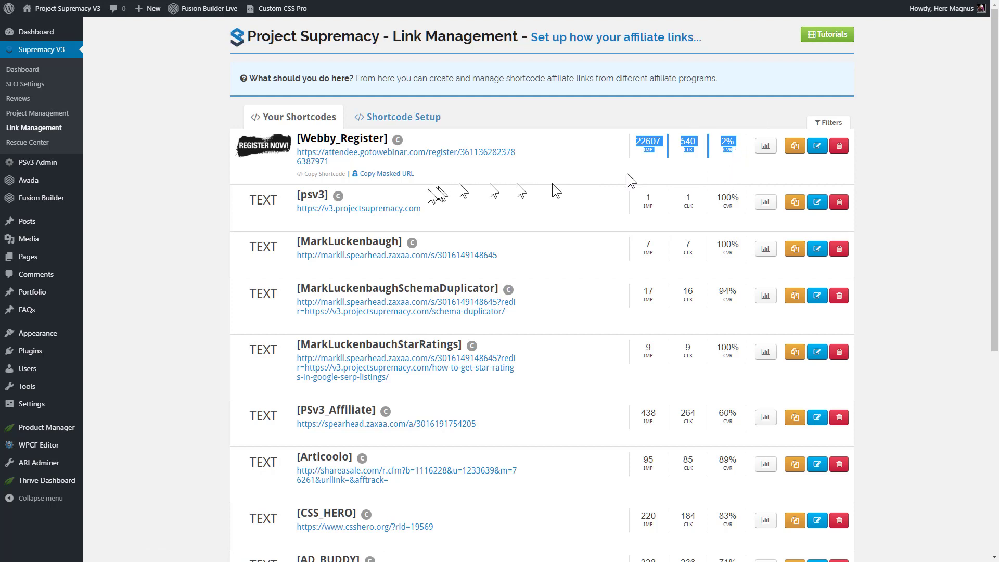
{"action": "left_click", "coordinate": [331, 177]}
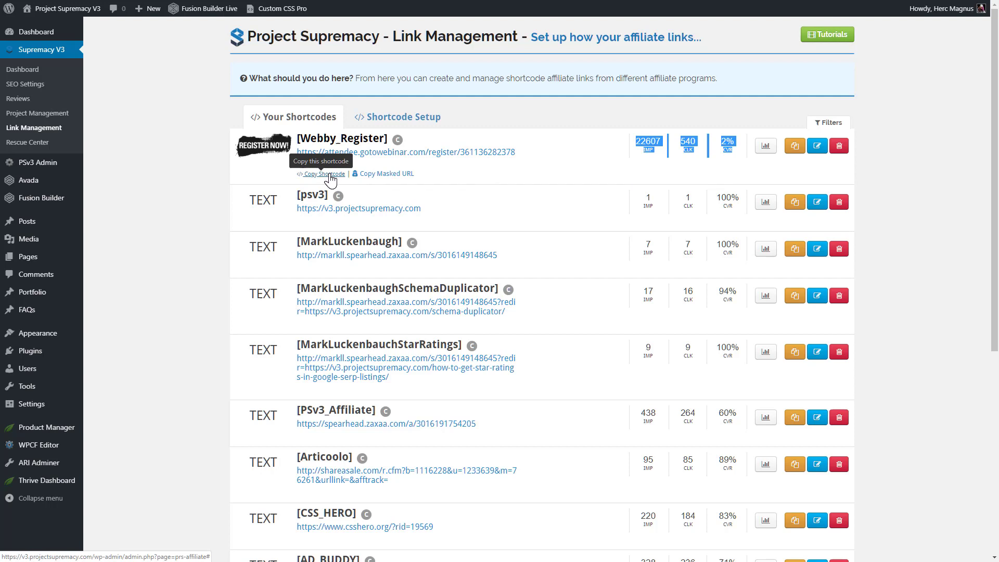
{"action": "left_click", "coordinate": [654, 130]}
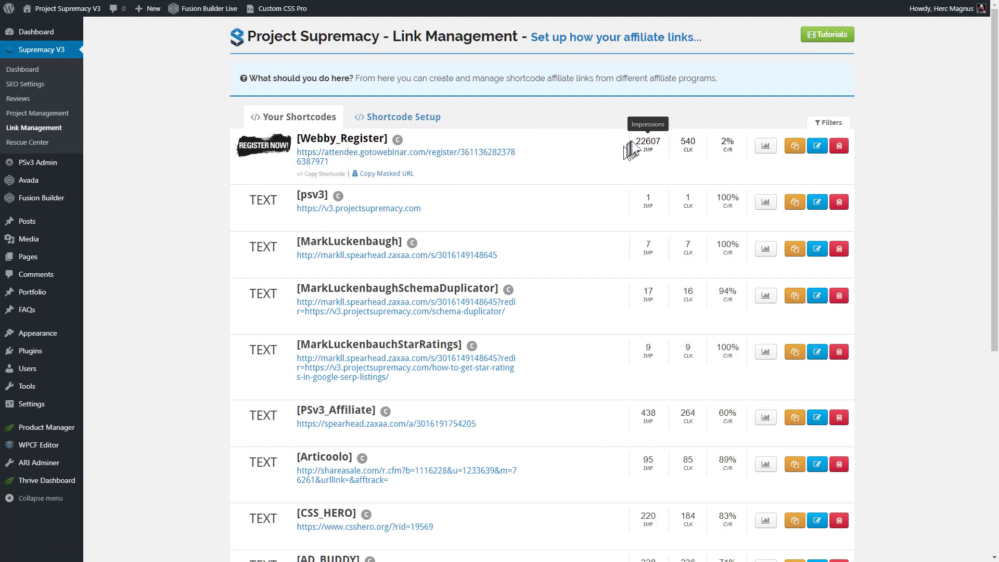
{"action": "left_click_drag", "start_coordinate": [631, 151], "coordinate": [738, 152]}
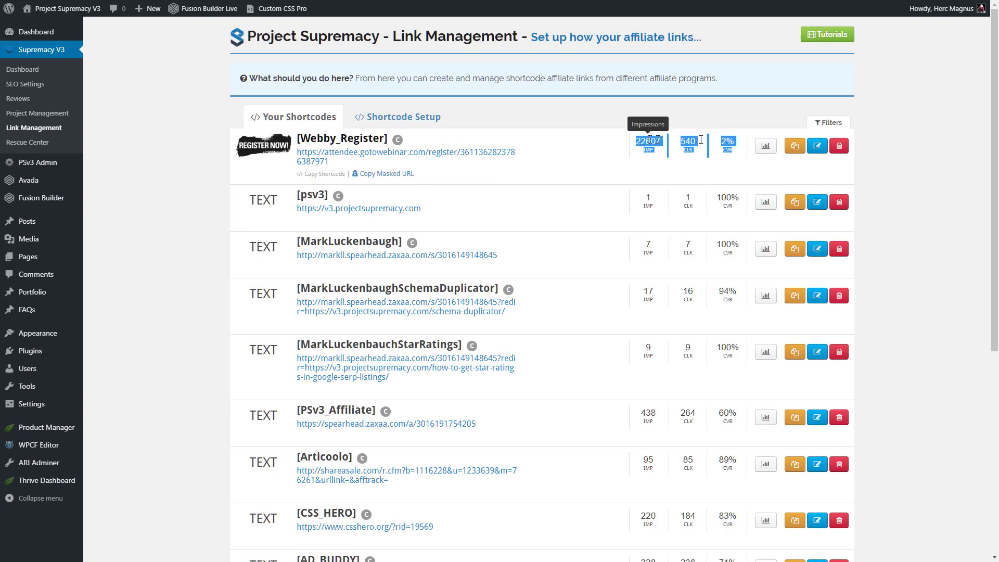
{"action": "left_click", "coordinate": [765, 151]}
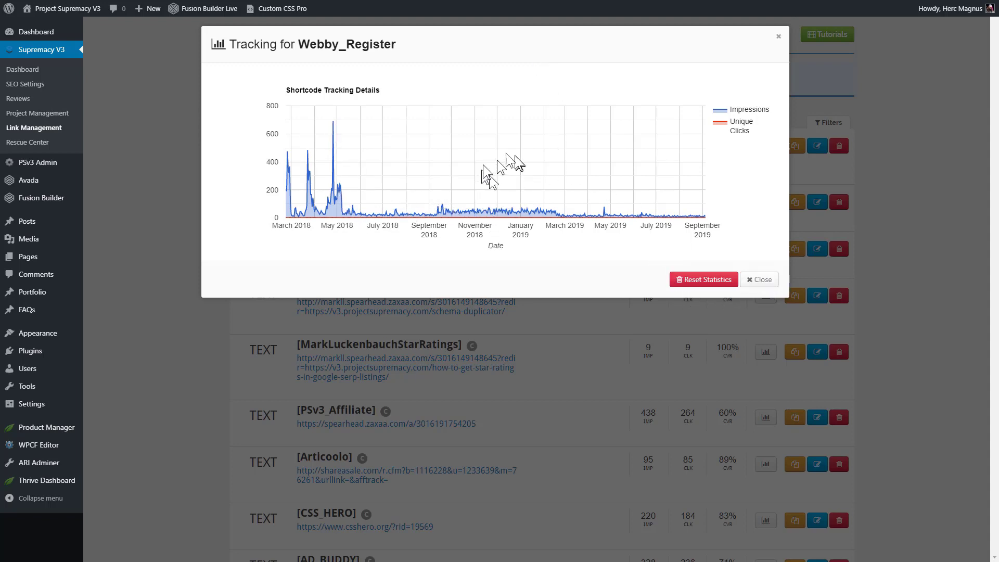
{"action": "left_click", "coordinate": [762, 281]}
{"action": "left_click_drag", "start_coordinate": [728, 140], "coordinate": [796, 148]}
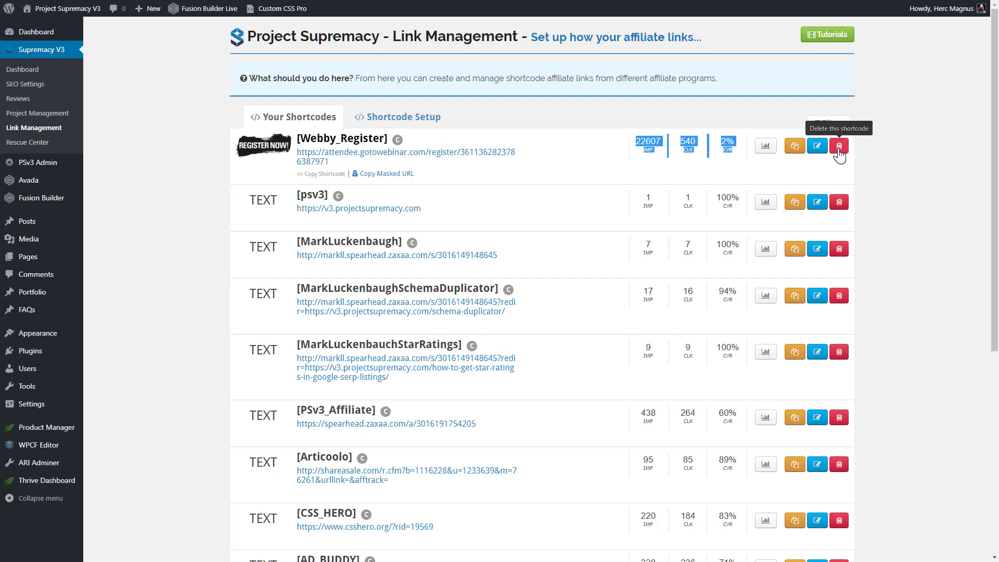
Clear the highlighted stats on the Link Management shortcode list.
{"action": "left_click", "coordinate": [531, 108]}
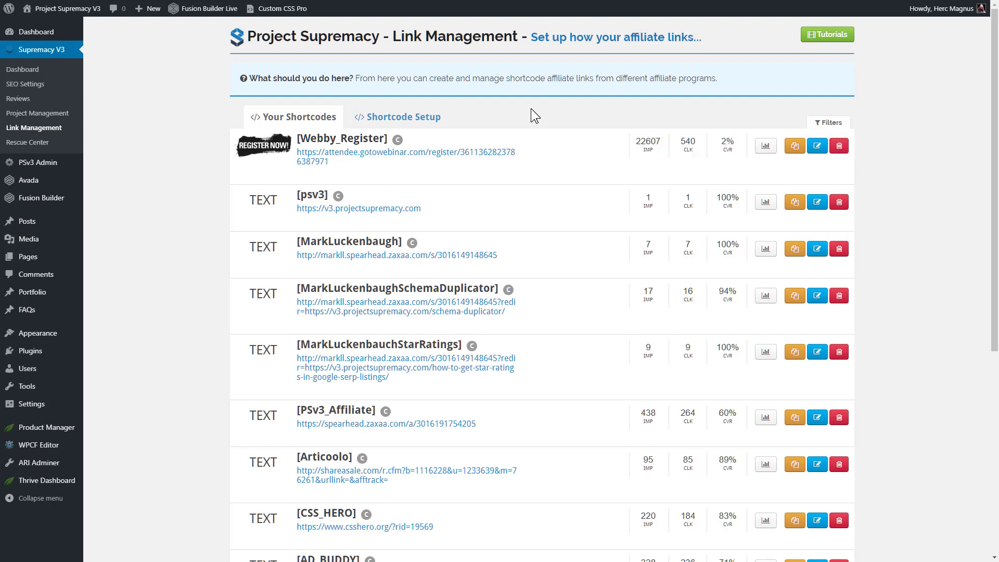
In Shortcode Setup, review the URL mask 'go' and the masked URL preview ending in ?go=internal-name.
{"action": "left_click", "coordinate": [387, 119]}
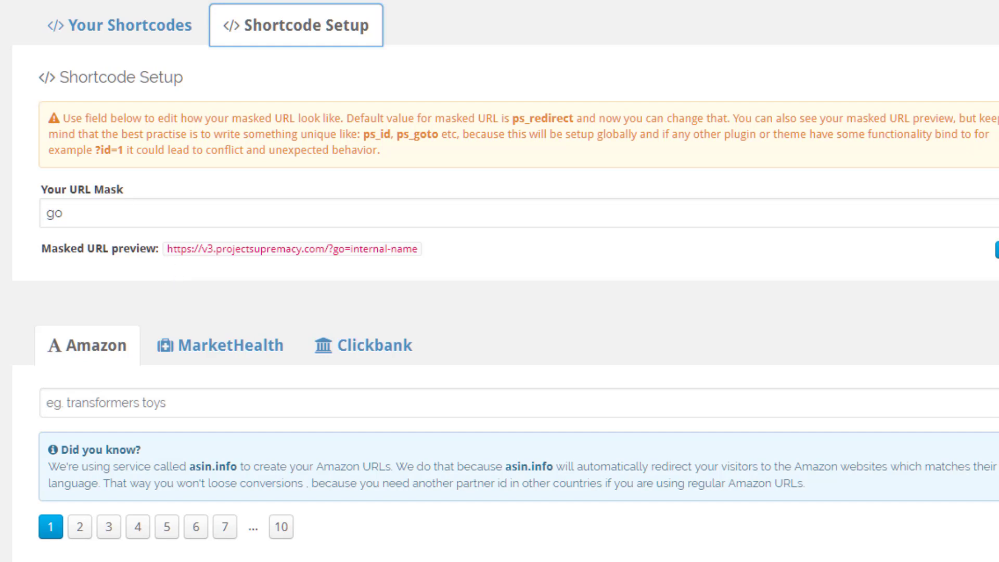
{"action": "left_click_drag", "start_coordinate": [168, 249], "coordinate": [439, 258]}
{"action": "left_click", "coordinate": [338, 256]}
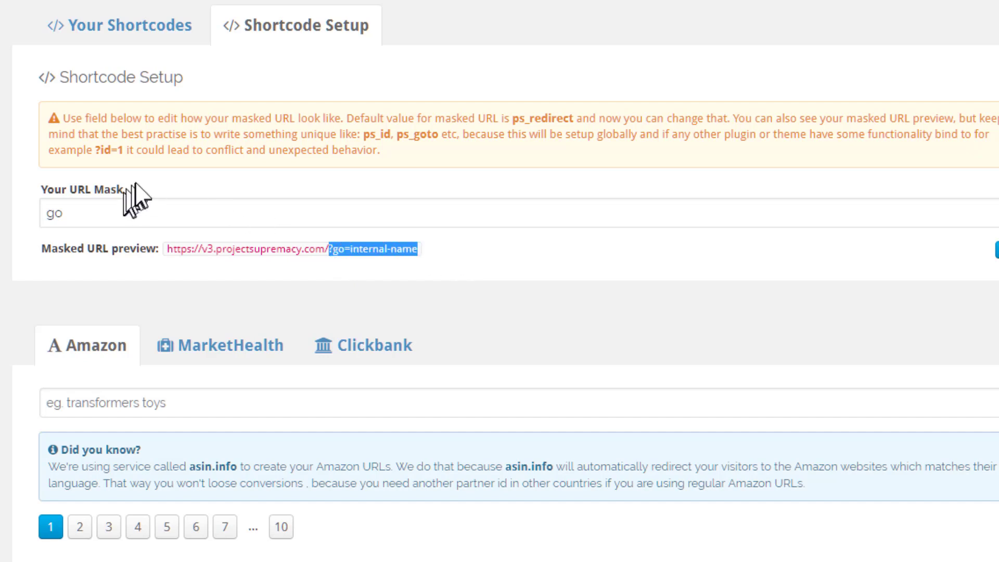
{"action": "left_click_drag", "start_coordinate": [134, 196], "coordinate": [36, 207]}
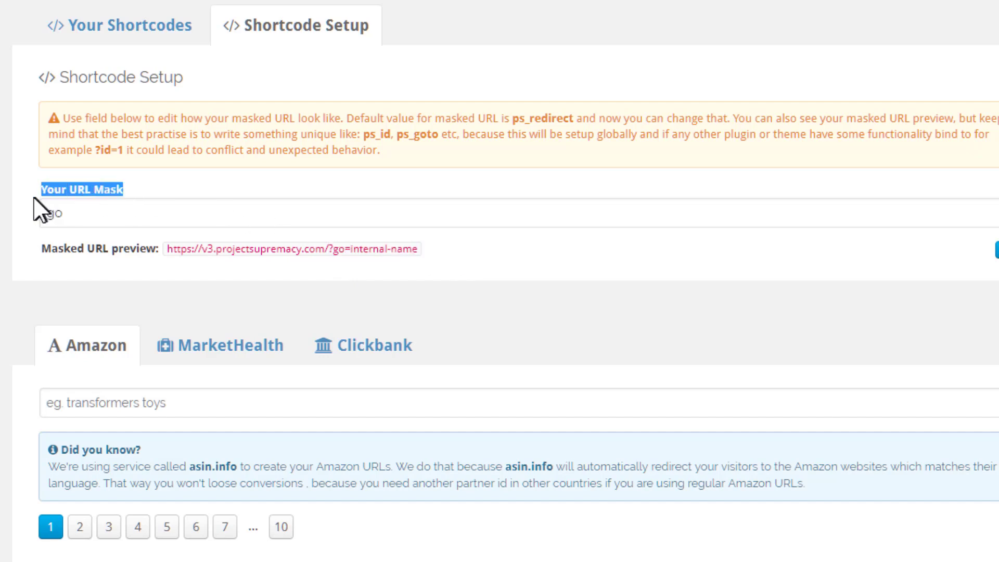
{"action": "left_click", "coordinate": [331, 250]}
{"action": "left_click_drag", "start_coordinate": [330, 249], "coordinate": [341, 250]}
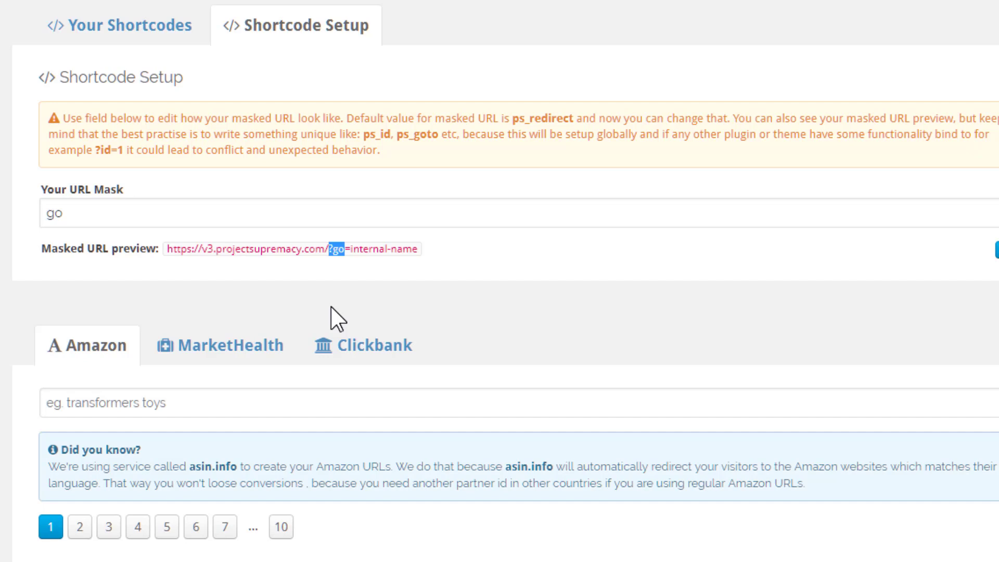
{"action": "double_click", "coordinate": [54, 213]}
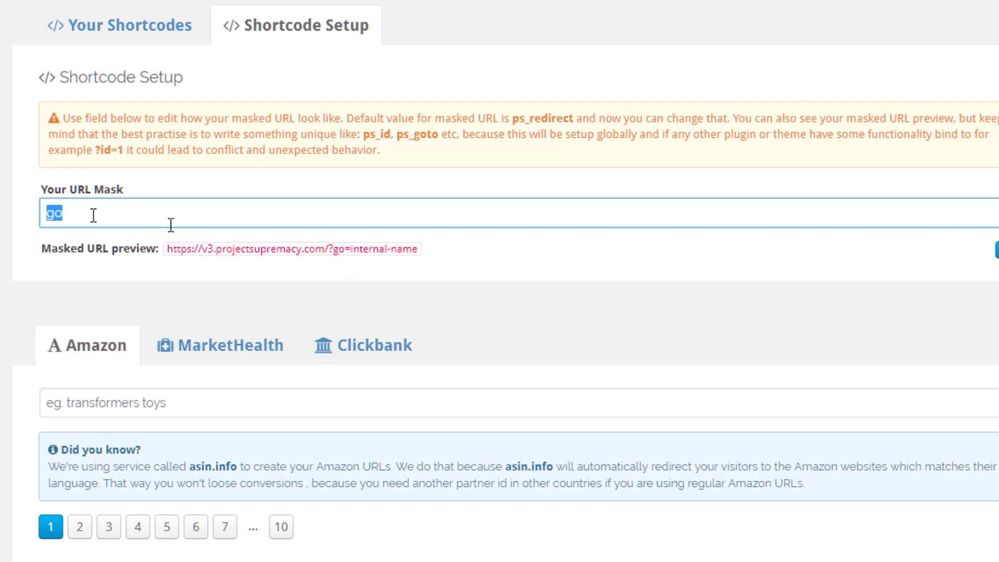
{"action": "double_click", "coordinate": [338, 249]}
{"action": "left_click", "coordinate": [356, 251]}
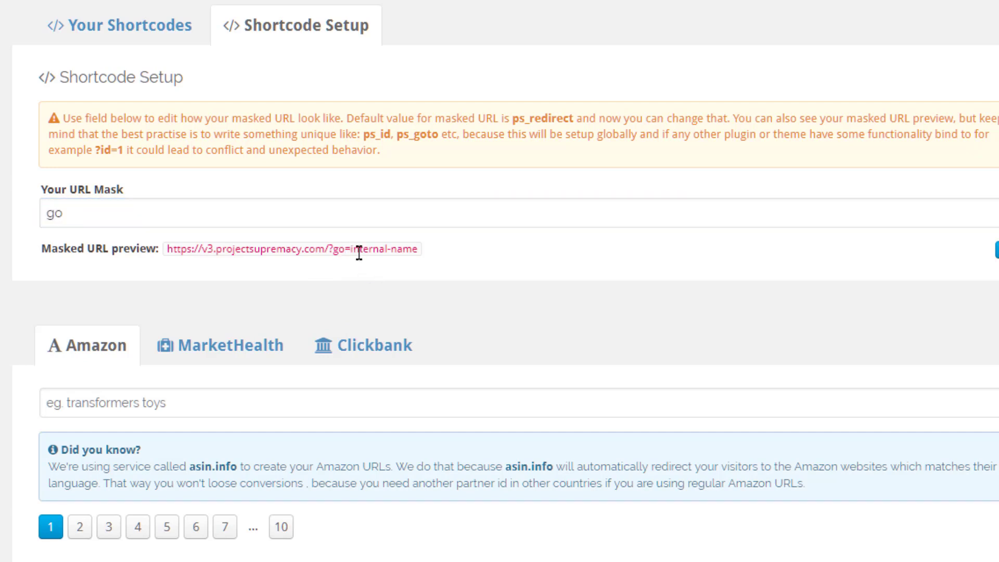
{"action": "left_click_drag", "start_coordinate": [354, 250], "coordinate": [426, 248]}
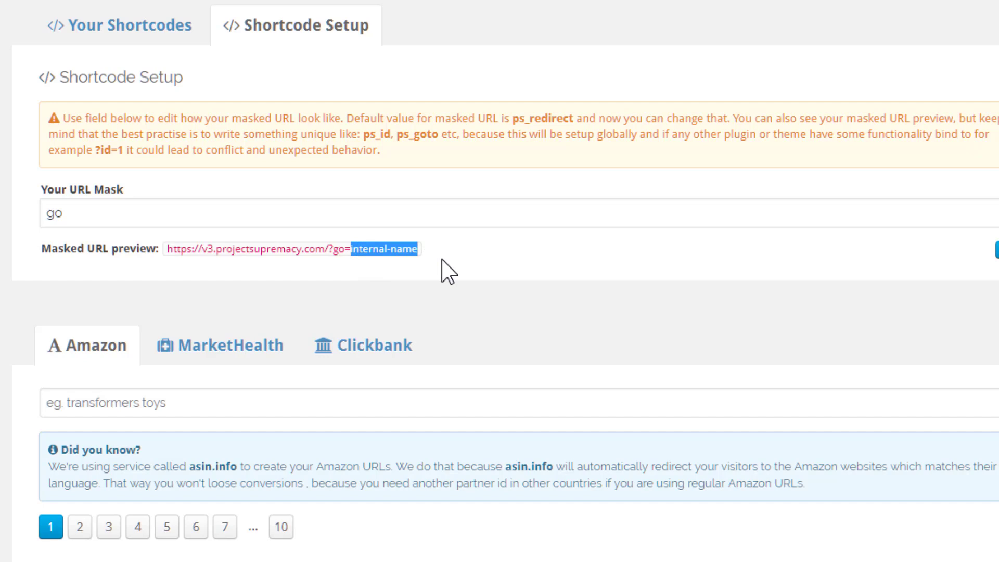
Return to Your Shortcodes and open Webby_Register for editing, highlighting internal name 'webby'.
{"action": "left_click", "coordinate": [138, 41]}
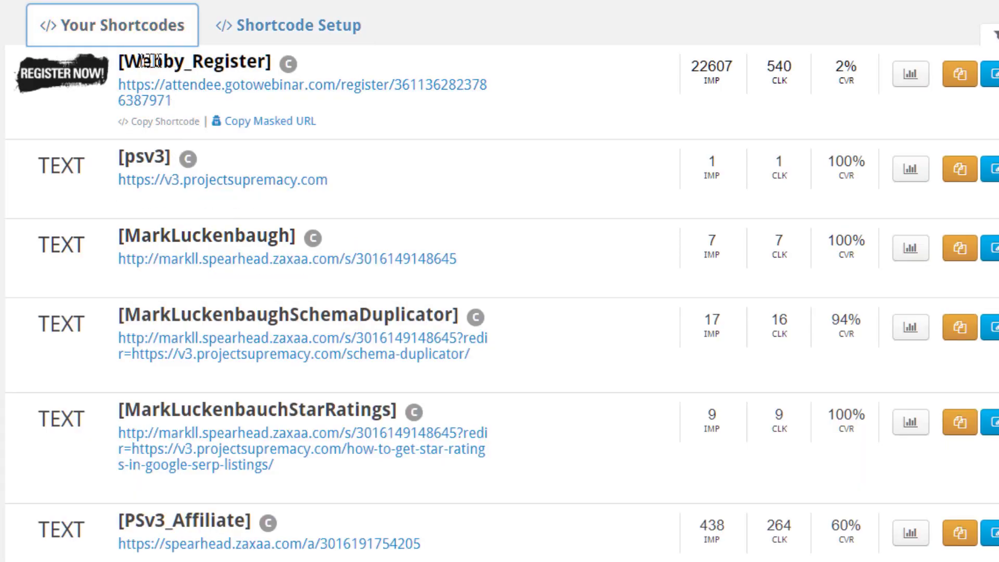
{"action": "left_click", "coordinate": [991, 74]}
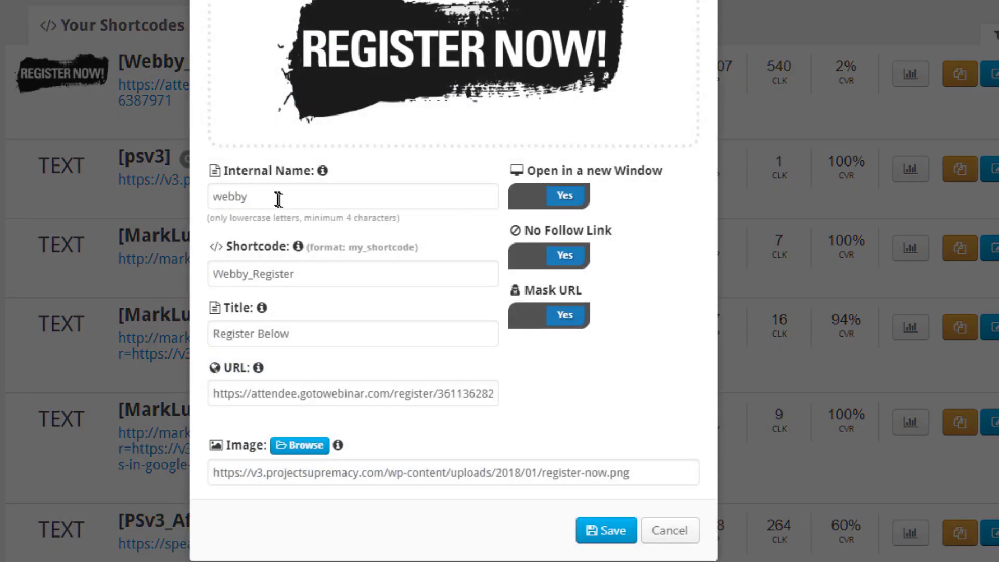
{"action": "left_click_drag", "start_coordinate": [276, 196], "coordinate": [161, 203]}
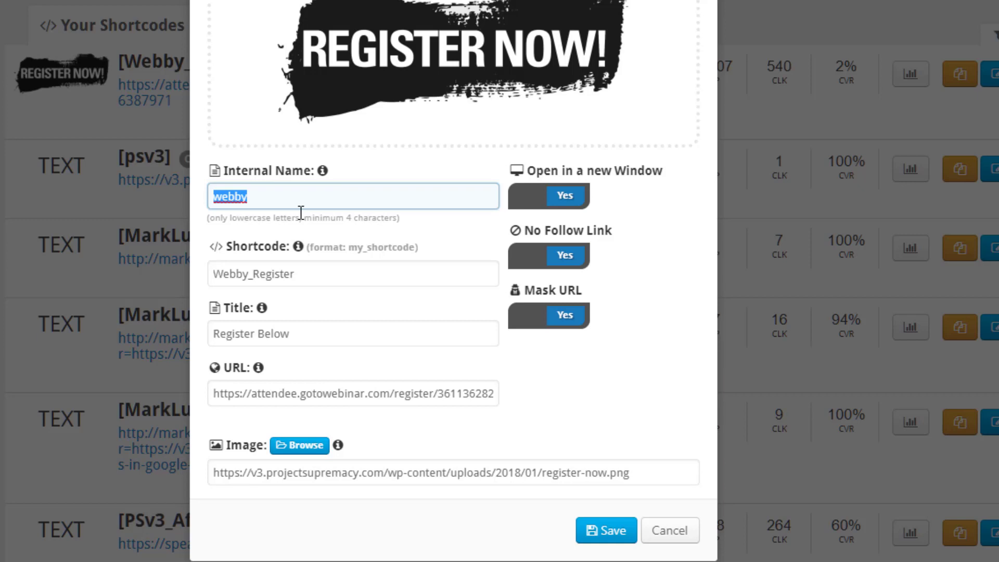
Reselect the internal name 'webby', then cancel the Webby_Register edit form without saving.
{"action": "left_click", "coordinate": [283, 192]}
{"action": "double_click", "coordinate": [281, 194]}
{"action": "left_click", "coordinate": [671, 531]}
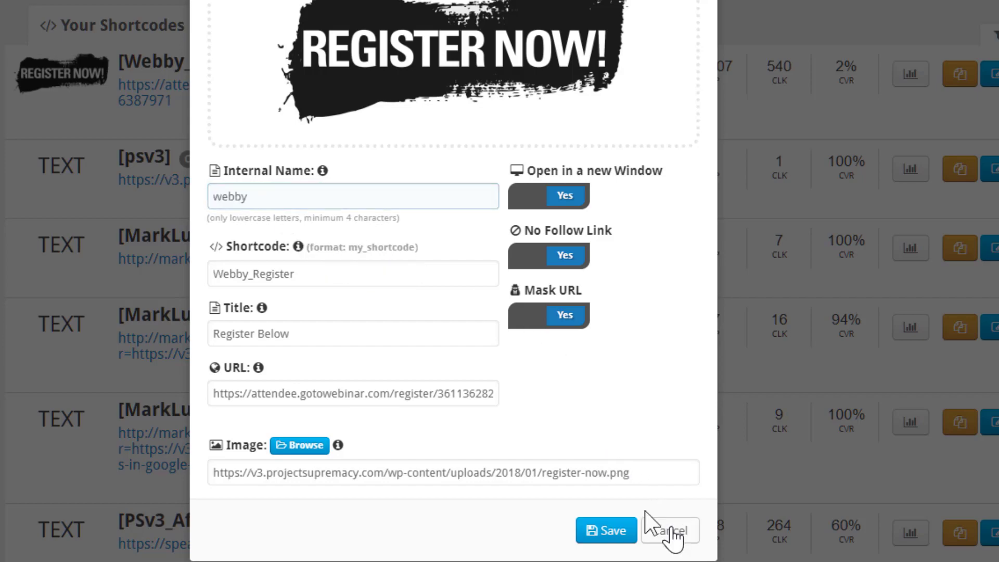
{"action": "mouse_move", "coordinate": [275, 134]}
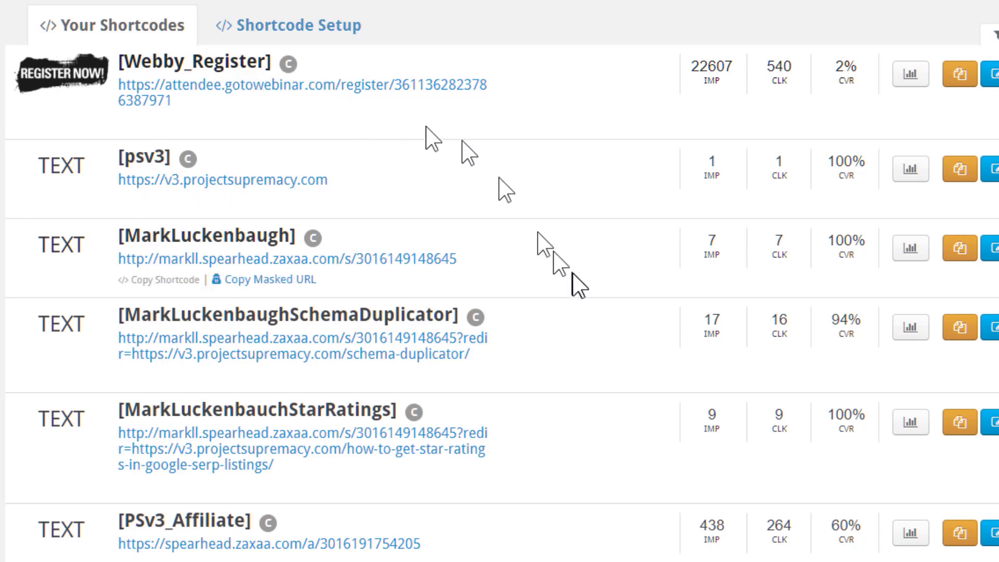
{"action": "scroll", "coordinate": [572, 273], "scroll_direction": "down", "scroll_amount": 10}
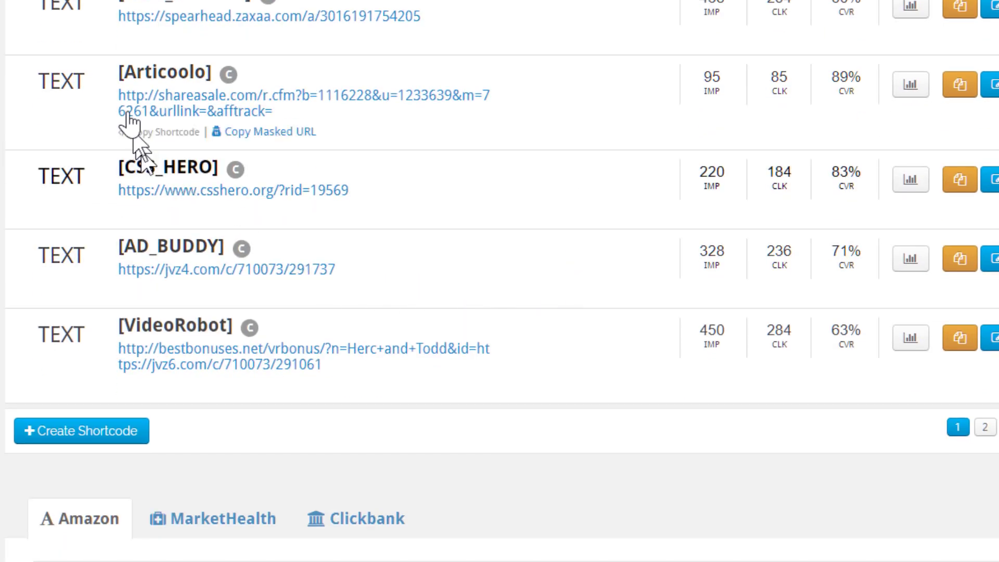
{"action": "triple_click", "coordinate": [197, 164]}
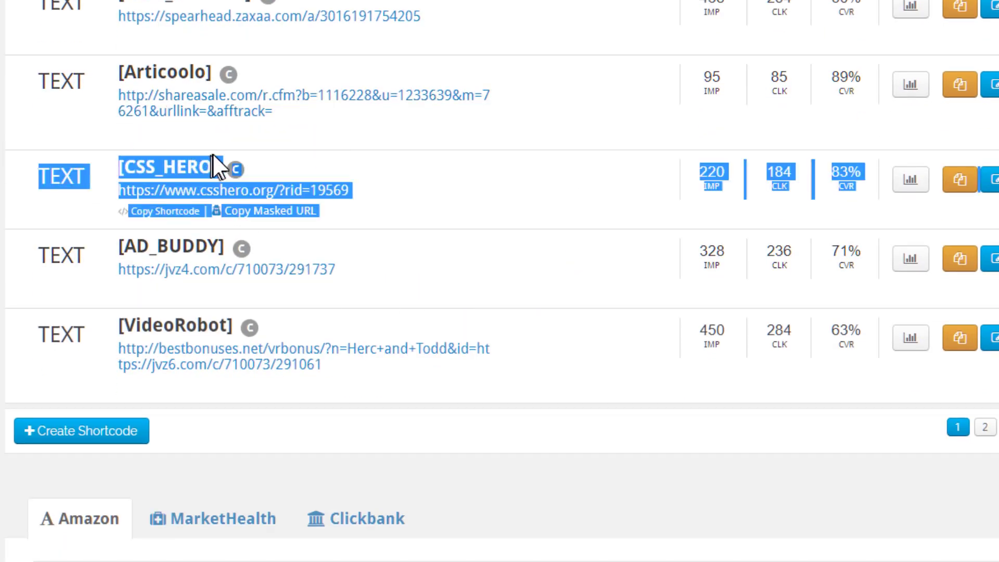
{"action": "left_click", "coordinate": [461, 180]}
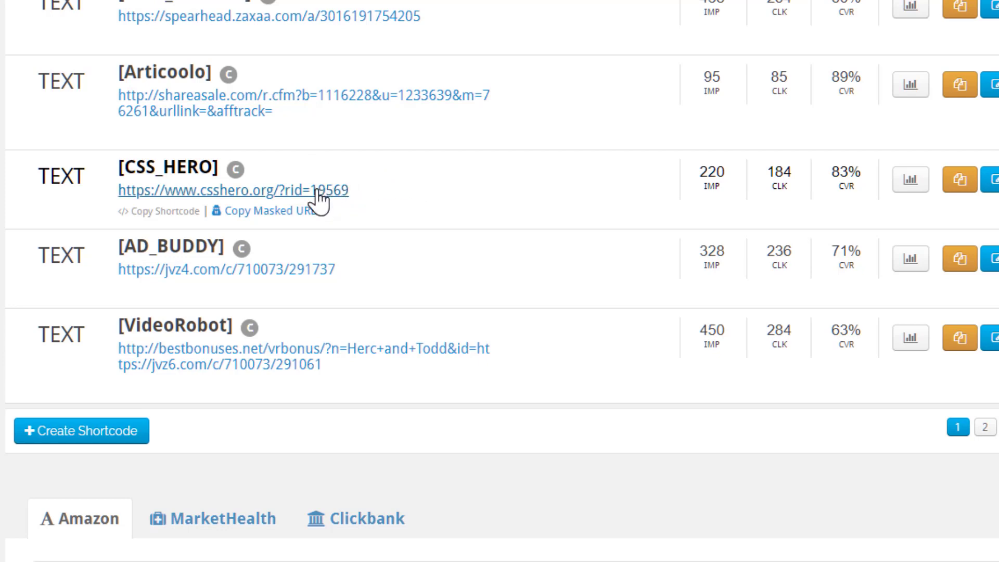
{"action": "scroll", "coordinate": [290, 280], "scroll_direction": "up", "scroll_amount": 3}
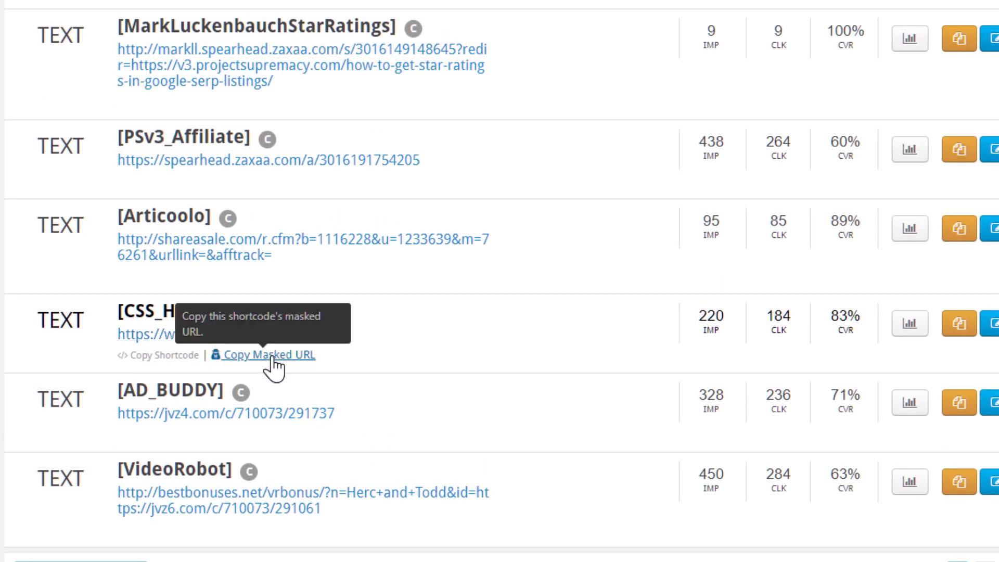
Inspect CSS_HERO's masked URL ending in ?go=csshero in its popup.
{"action": "left_click", "coordinate": [273, 359]}
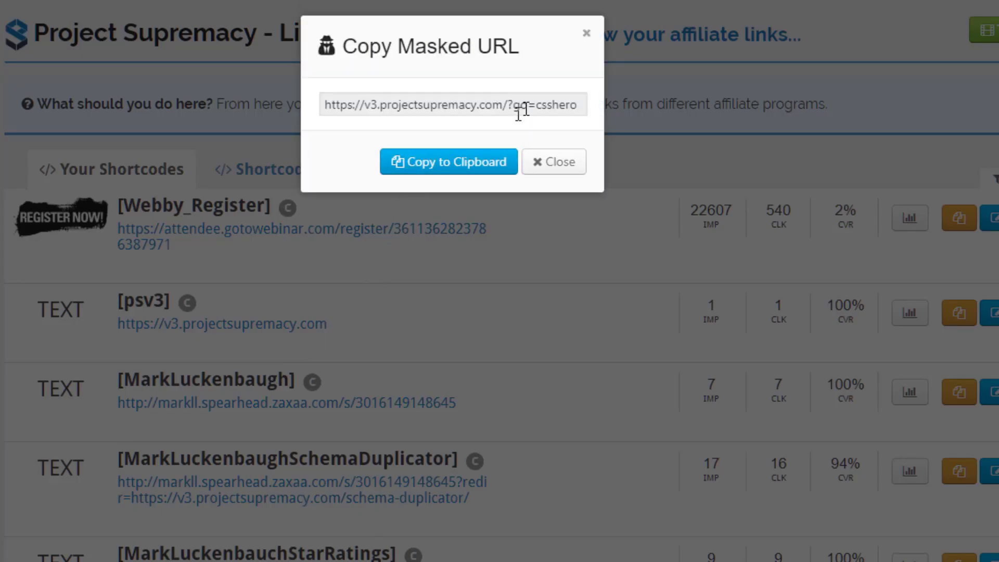
{"action": "double_click", "coordinate": [519, 105]}
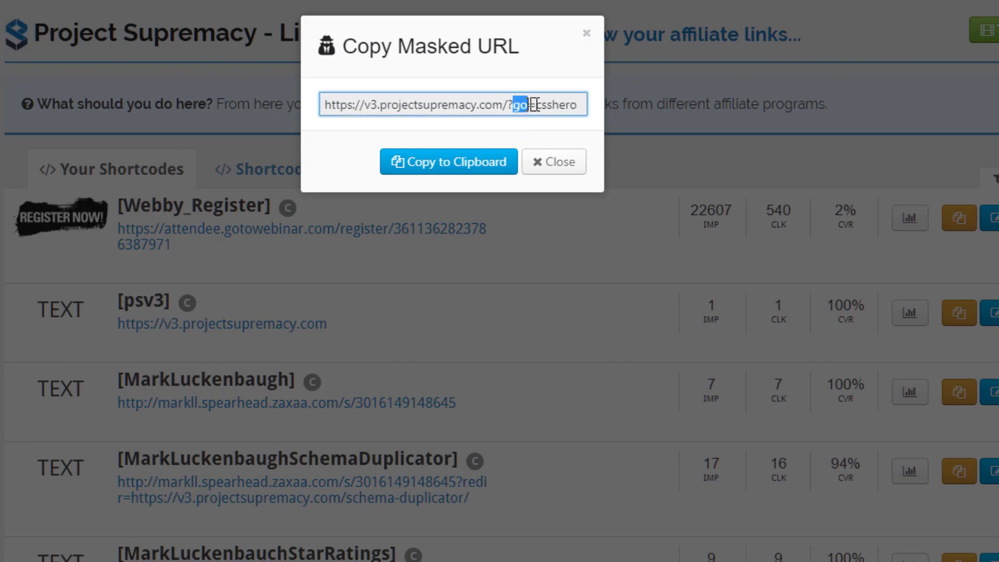
{"action": "left_click_drag", "start_coordinate": [534, 105], "coordinate": [607, 99]}
{"action": "left_click", "coordinate": [606, 99]}
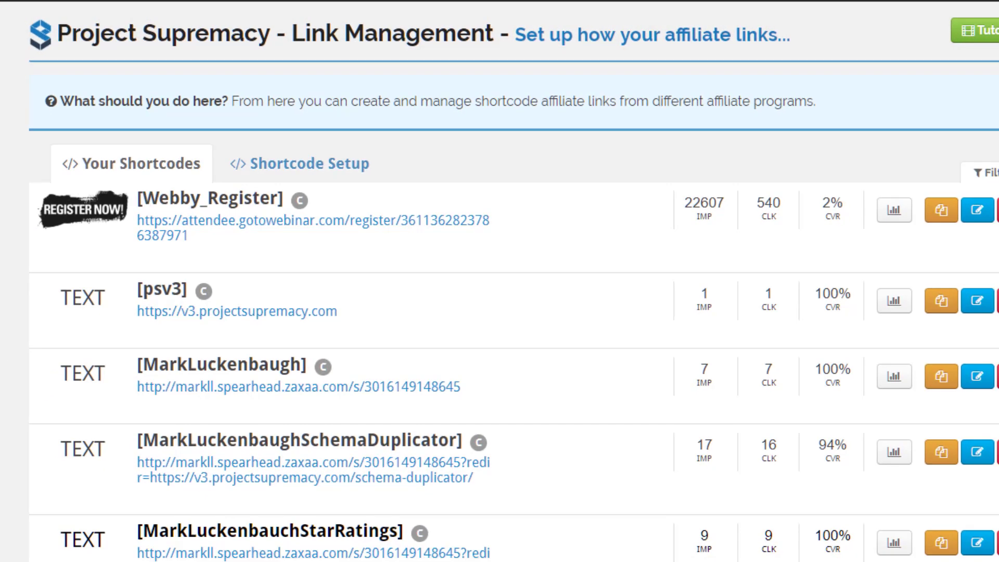
{"action": "scroll", "coordinate": [499, 312], "scroll_direction": "down", "scroll_amount": 3}
{"action": "left_click", "coordinate": [383, 389]}
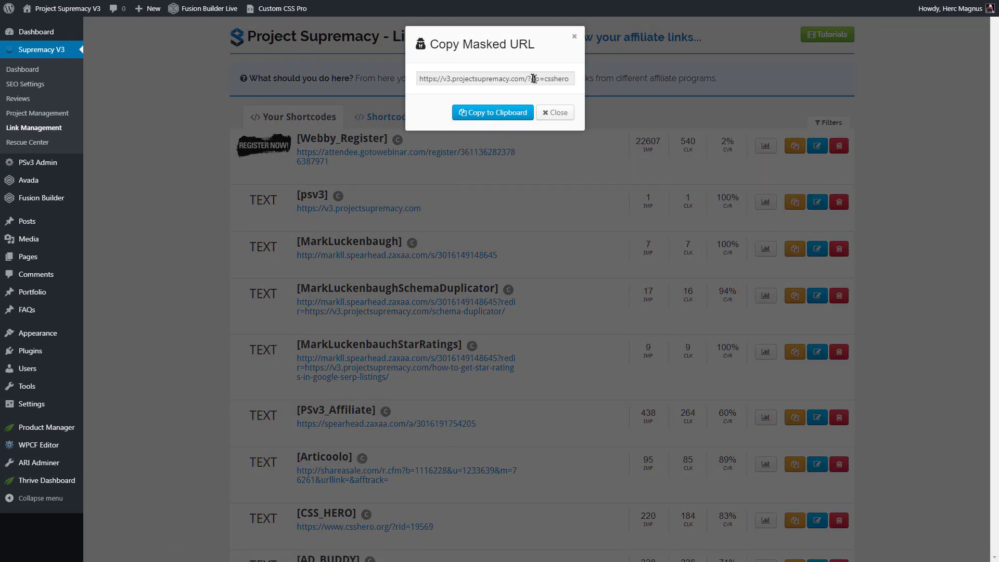
{"action": "left_click_drag", "start_coordinate": [533, 79], "coordinate": [571, 77]}
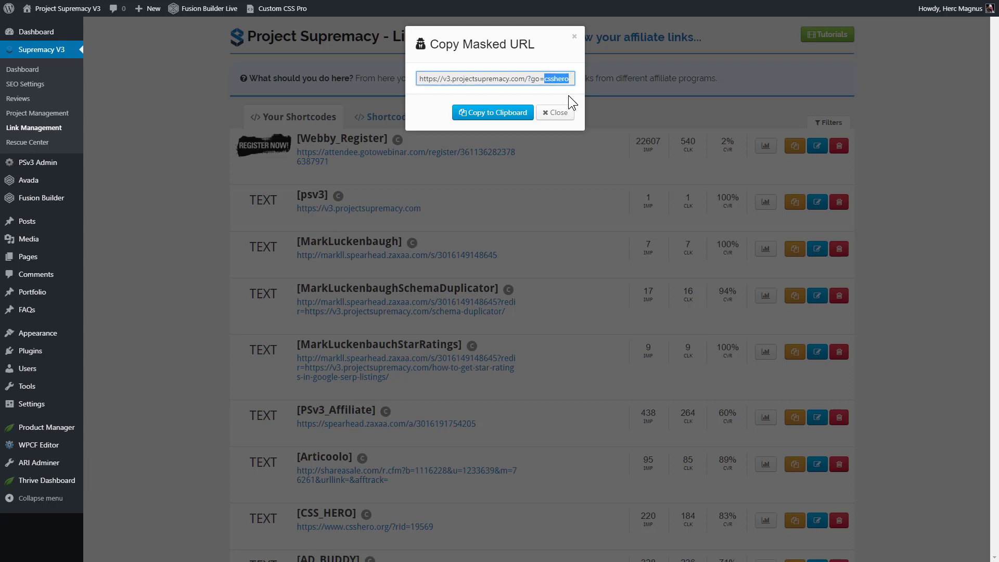
{"action": "left_click", "coordinate": [567, 82]}
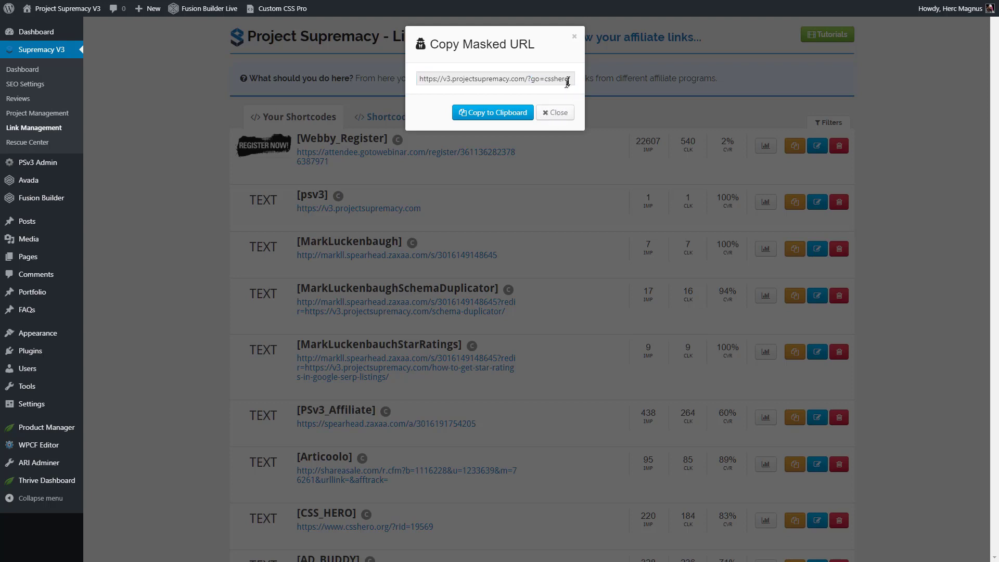
{"action": "left_click_drag", "start_coordinate": [566, 82], "coordinate": [399, 78]}
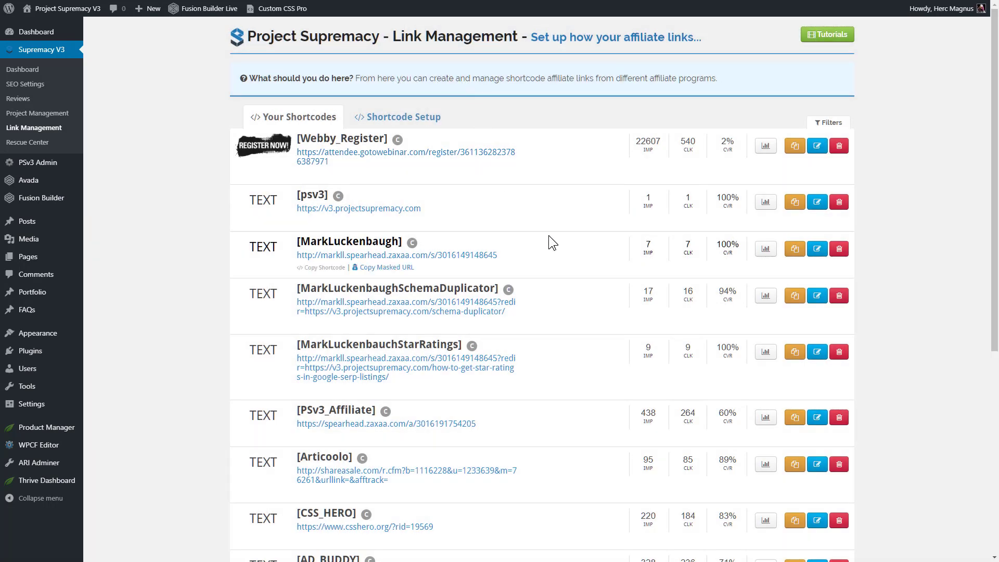
Reopen CSS_HERO's masked URL popup and copy the link to the clipboard.
{"action": "scroll", "coordinate": [408, 400], "scroll_direction": "down", "scroll_amount": 3}
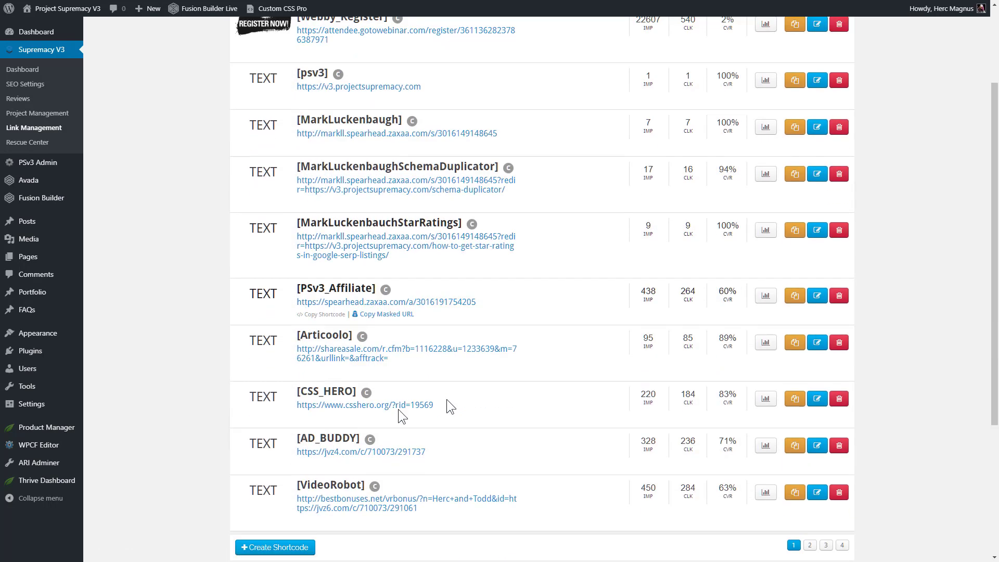
{"action": "left_click", "coordinate": [387, 383]}
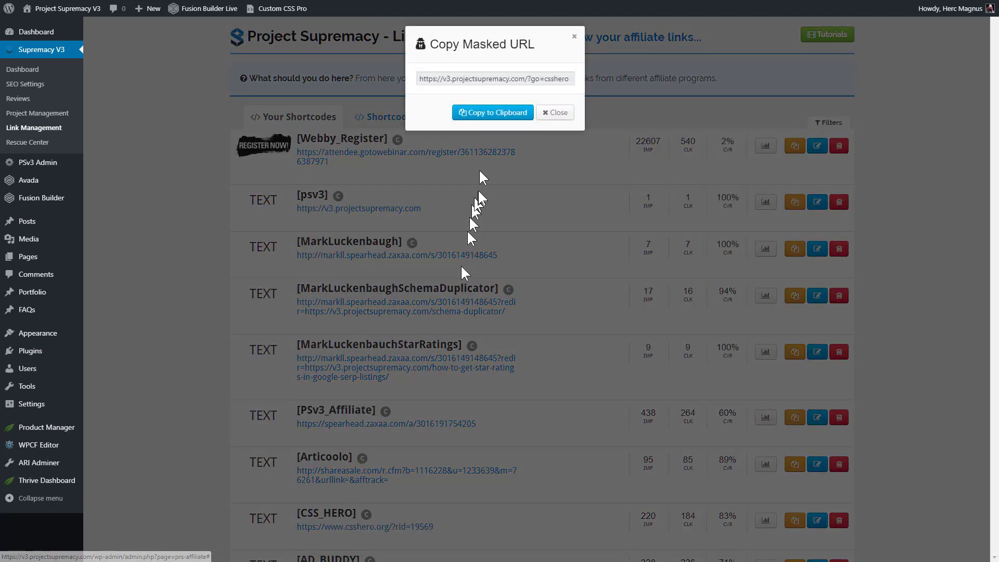
{"action": "left_click", "coordinate": [514, 114]}
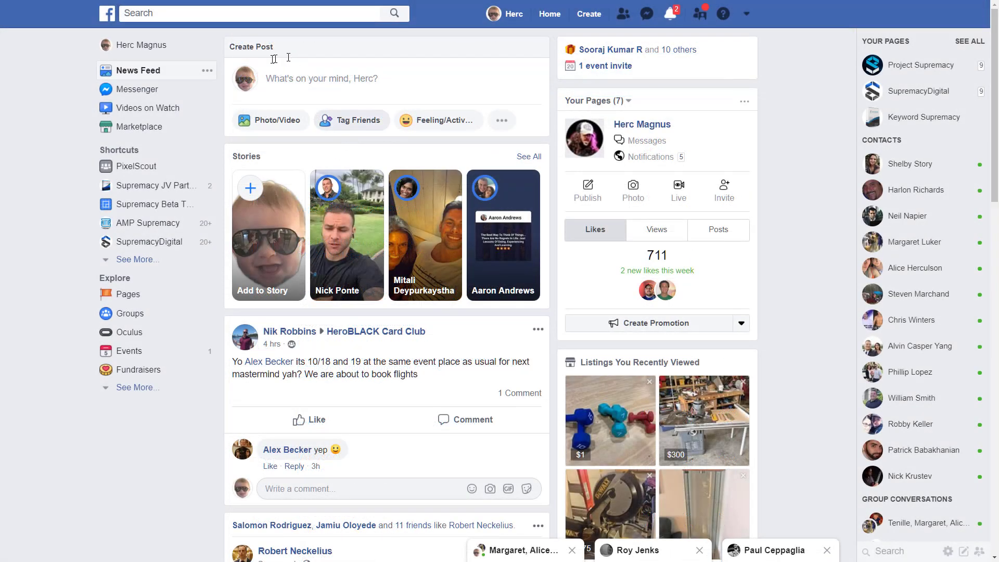
Paste the ?go=csshero masked link into a new Facebook post so the CSS Hero preview loads.
{"action": "left_click", "coordinate": [311, 79]}
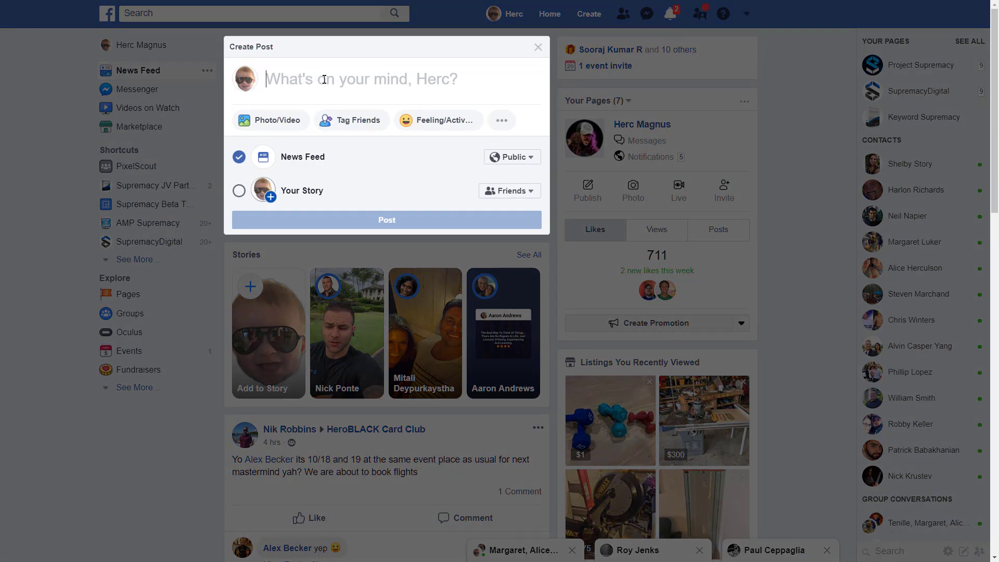
{"action": "key", "text": "ctrl+v"}
{"action": "right_click", "coordinate": [324, 79]}
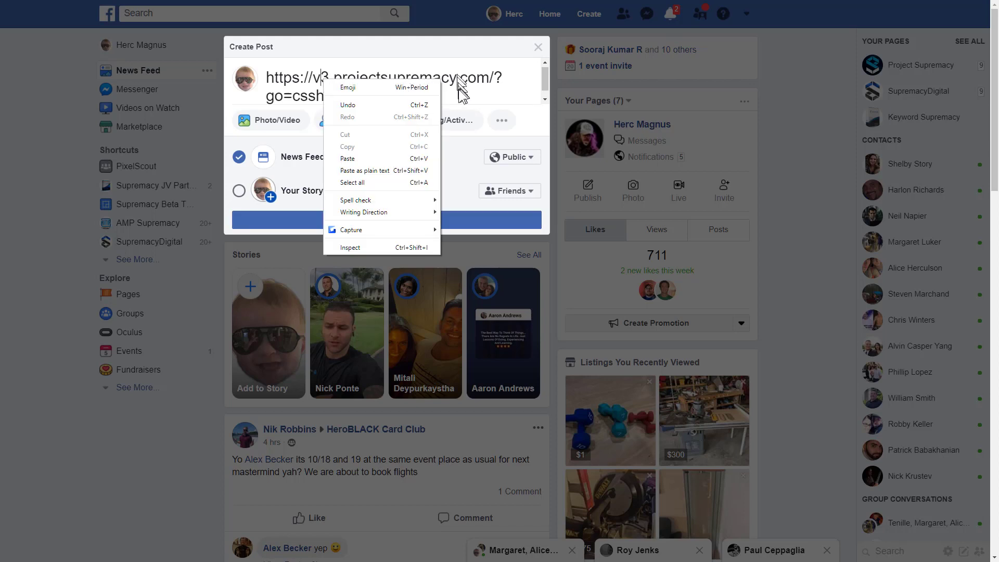
{"action": "key", "text": "Escape"}
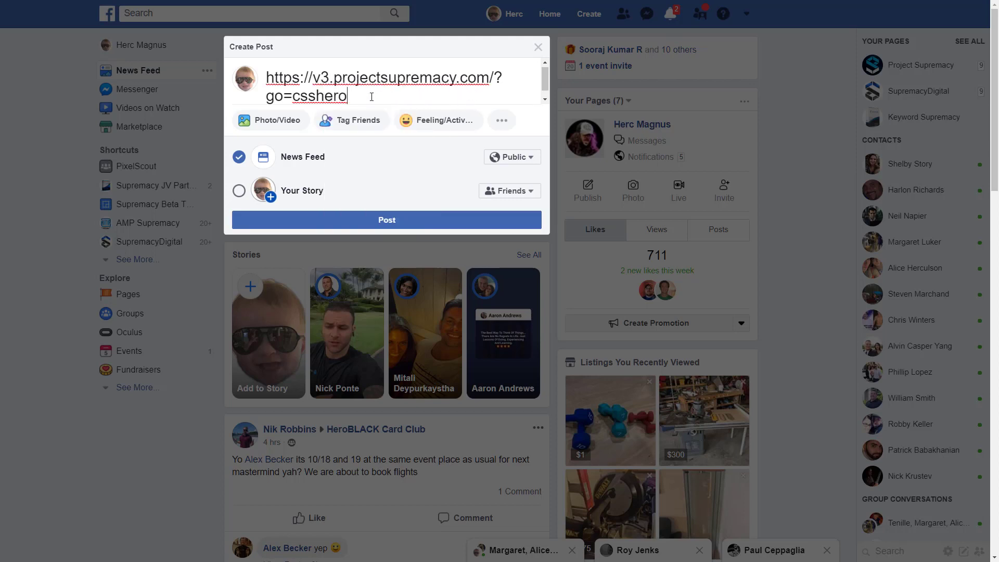
{"action": "key", "text": "Return"}
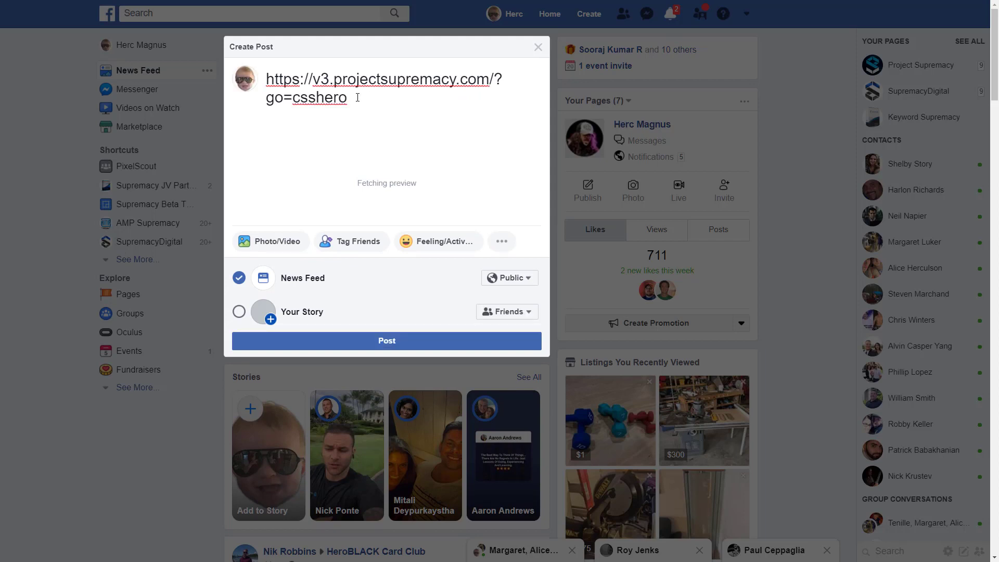
{"action": "left_click_drag", "start_coordinate": [320, 79], "coordinate": [431, 111]}
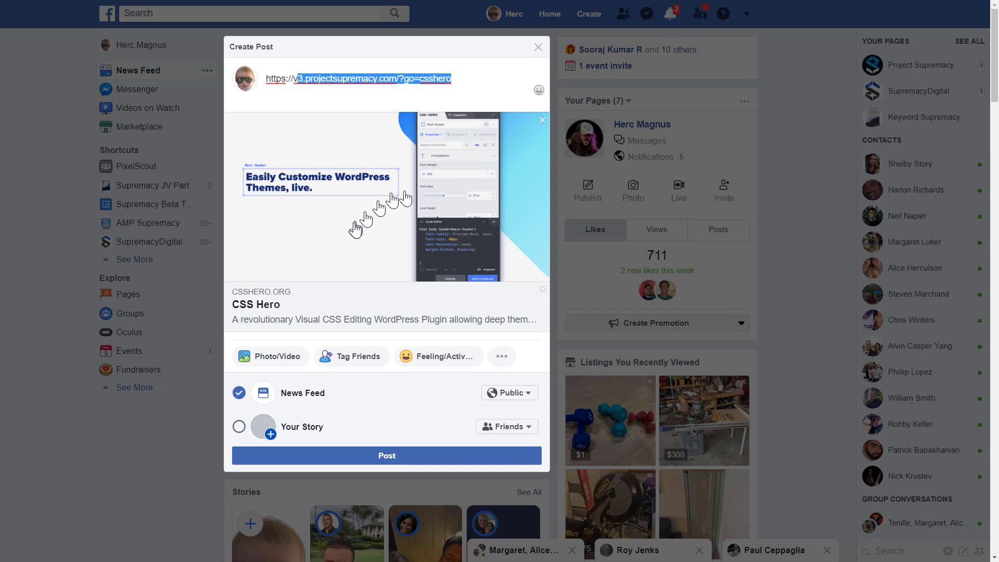
Replace the pasted URL with 'Hey has anyonce CSS HEOR' and publish the post.
{"action": "left_click_drag", "start_coordinate": [451, 78], "coordinate": [248, 78]}
{"action": "key", "text": "BackSpace"}
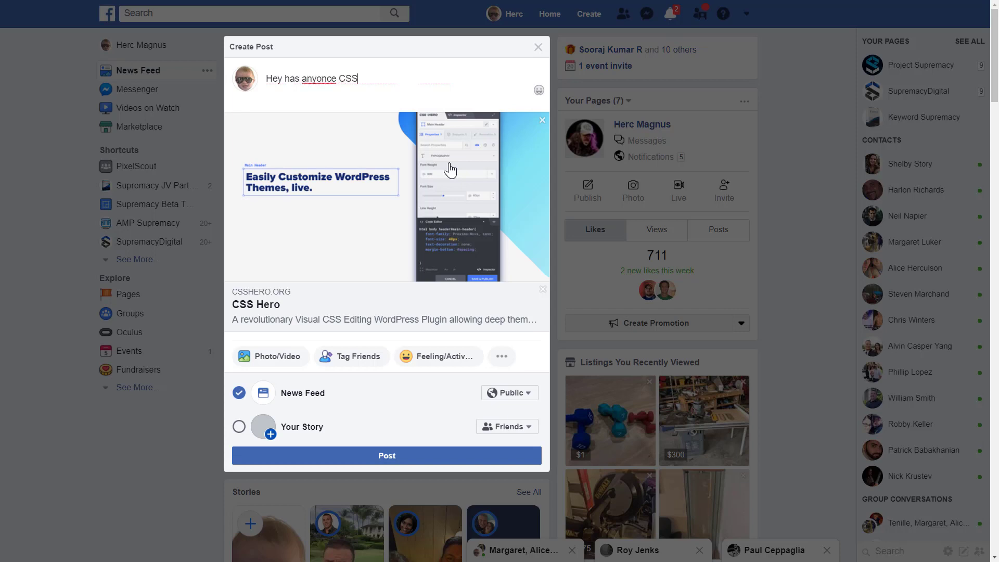
{"action": "type", "text": "Hey has anyonce CSS HEOR repoay"}
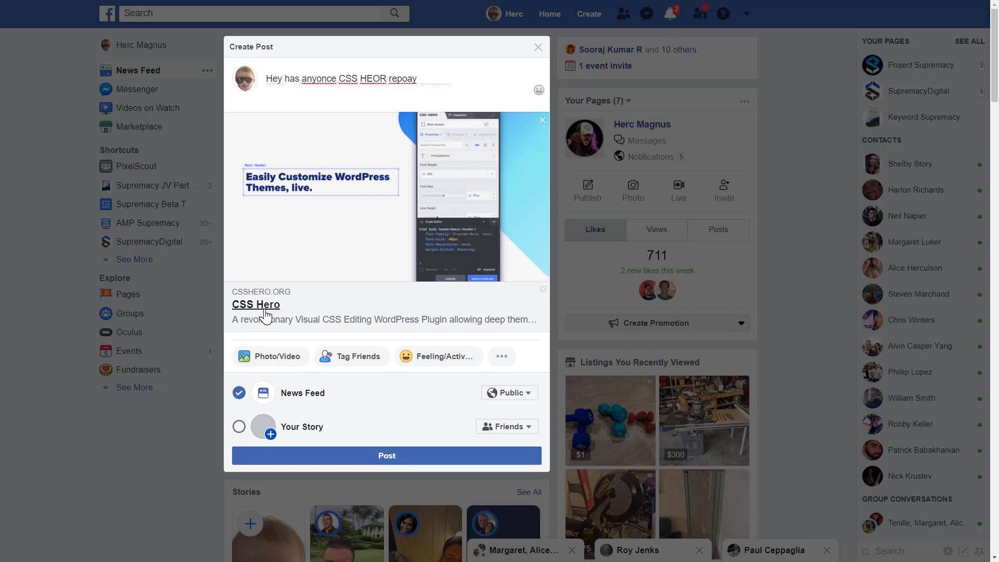
{"action": "left_click", "coordinate": [397, 456]}
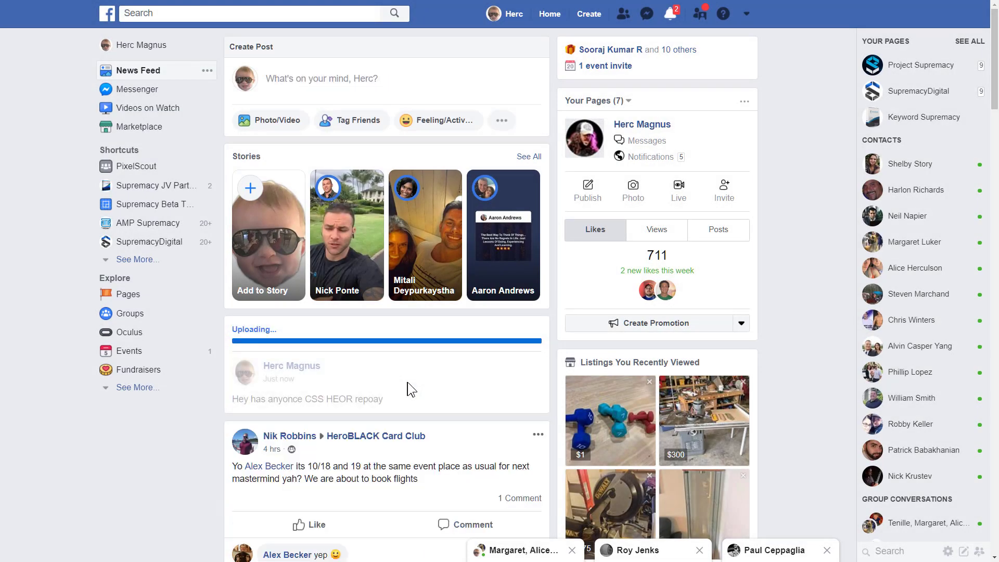
Scroll down the News Feed while the CSS Hero post finishes uploading.
{"action": "scroll", "coordinate": [407, 382], "scroll_direction": "down", "scroll_amount": 1}
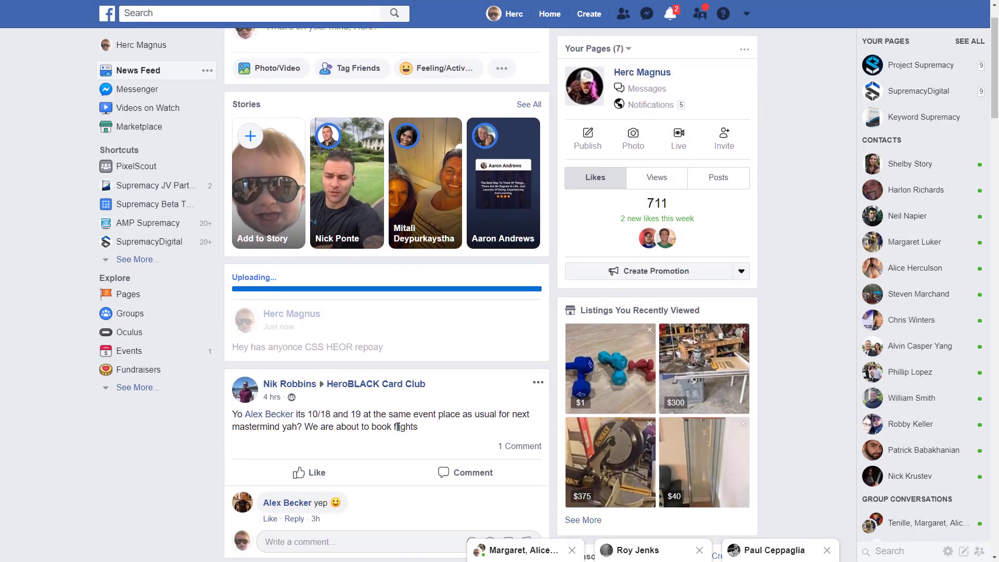
{"action": "scroll", "coordinate": [397, 427], "scroll_direction": "down", "scroll_amount": 1}
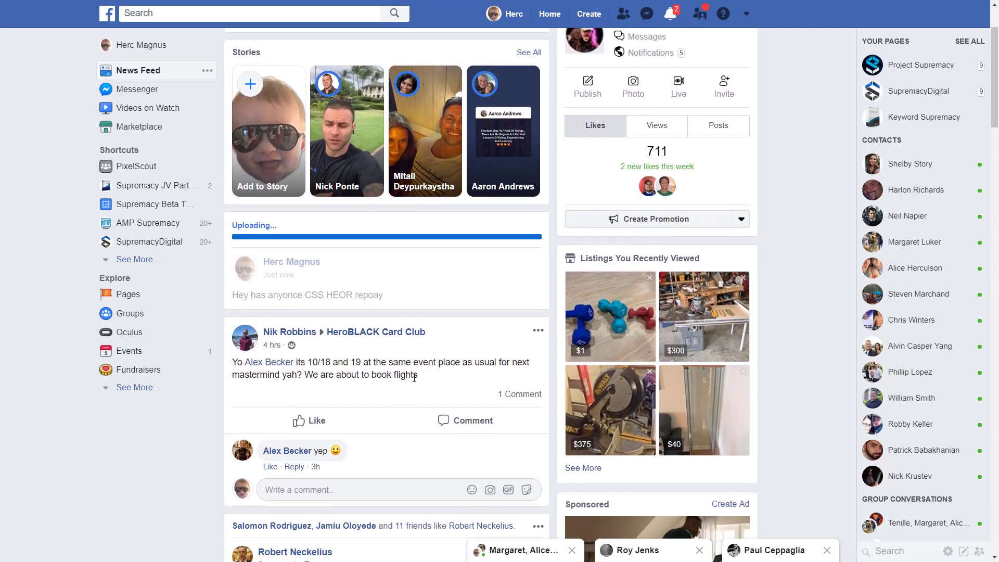
{"action": "scroll", "coordinate": [410, 382], "scroll_direction": "down", "scroll_amount": 2}
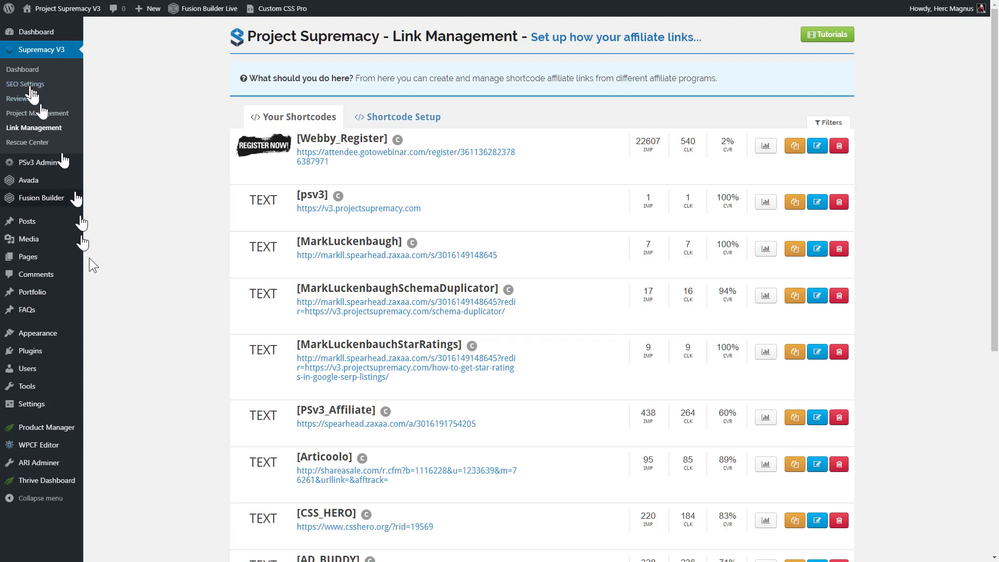
Open the All Posts list from the Posts menu in the admin sidebar.
{"action": "mouse_move", "coordinate": [29, 227]}
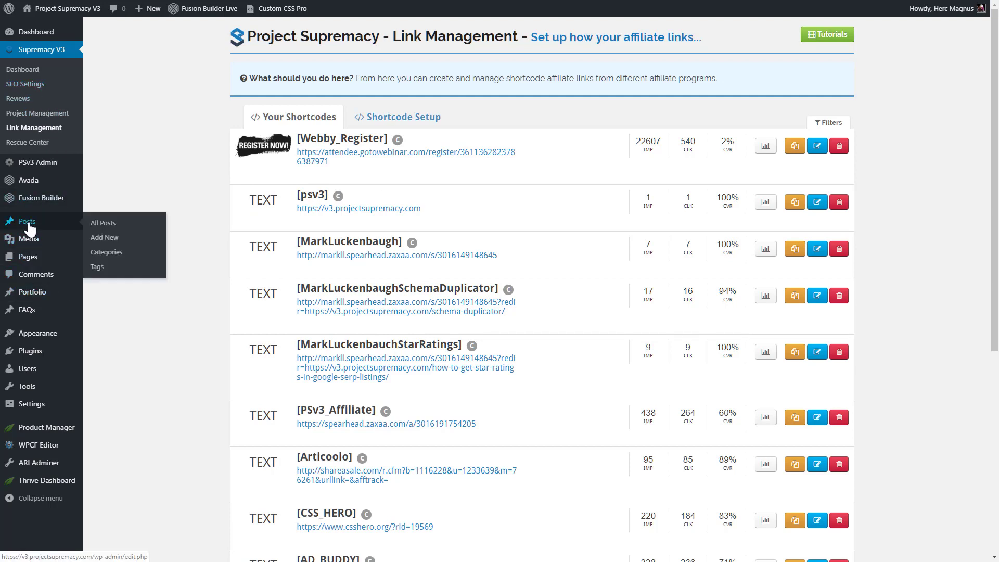
{"action": "left_click", "coordinate": [112, 228]}
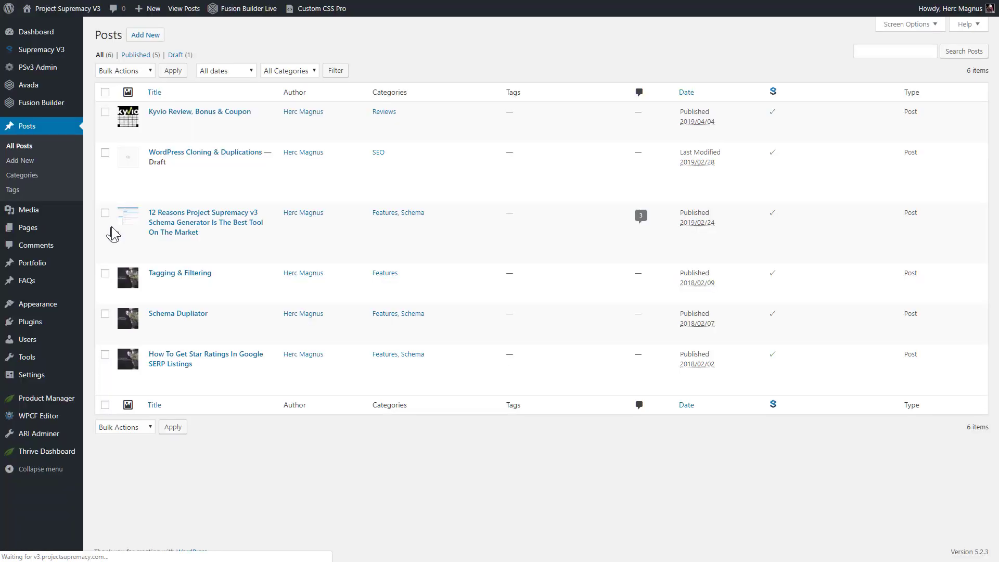
Start a new post titled 'TEST Affilate' and place the cursor in its empty body.
{"action": "left_click", "coordinate": [162, 42]}
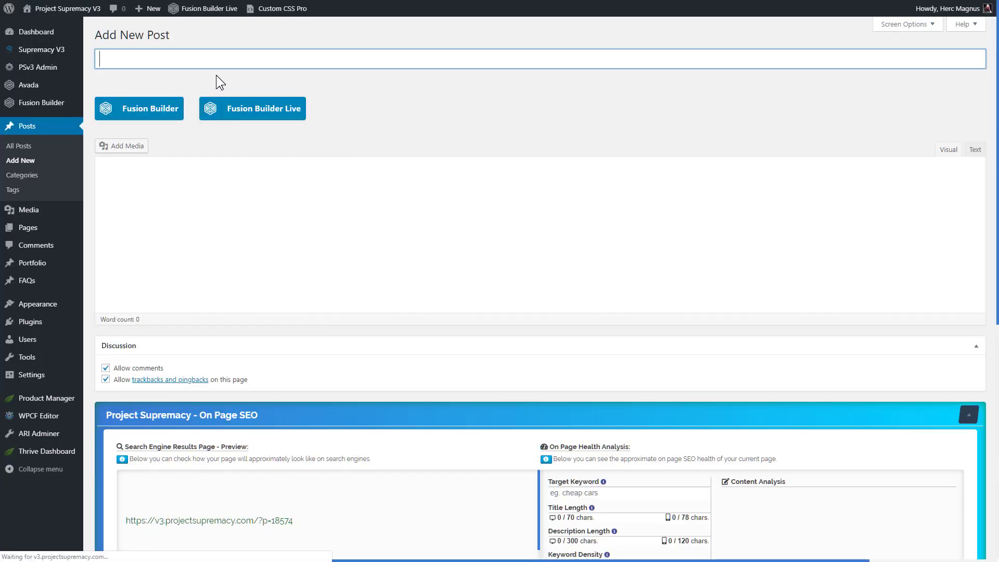
{"action": "type", "text": "TEST Affilate"}
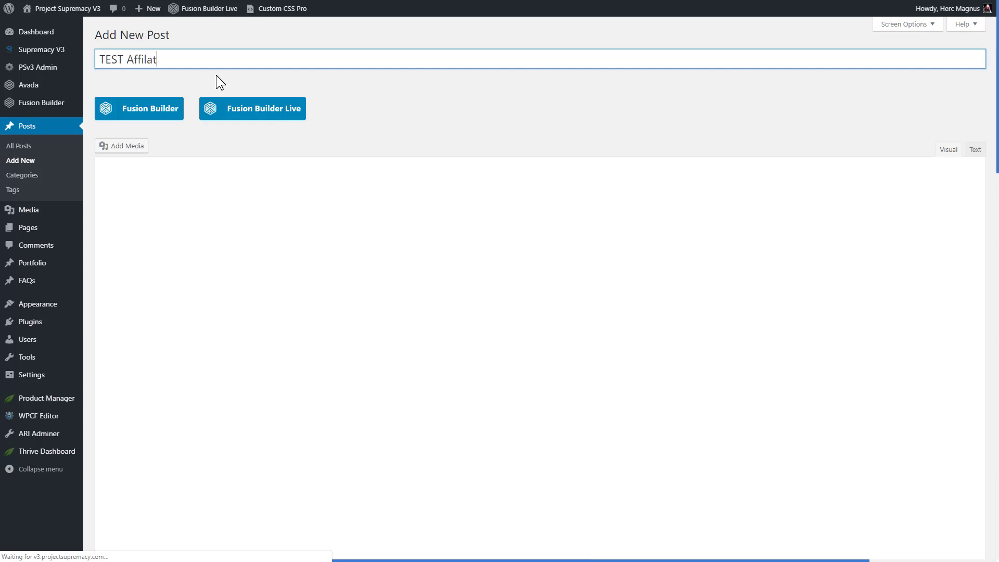
{"action": "left_click", "coordinate": [330, 248]}
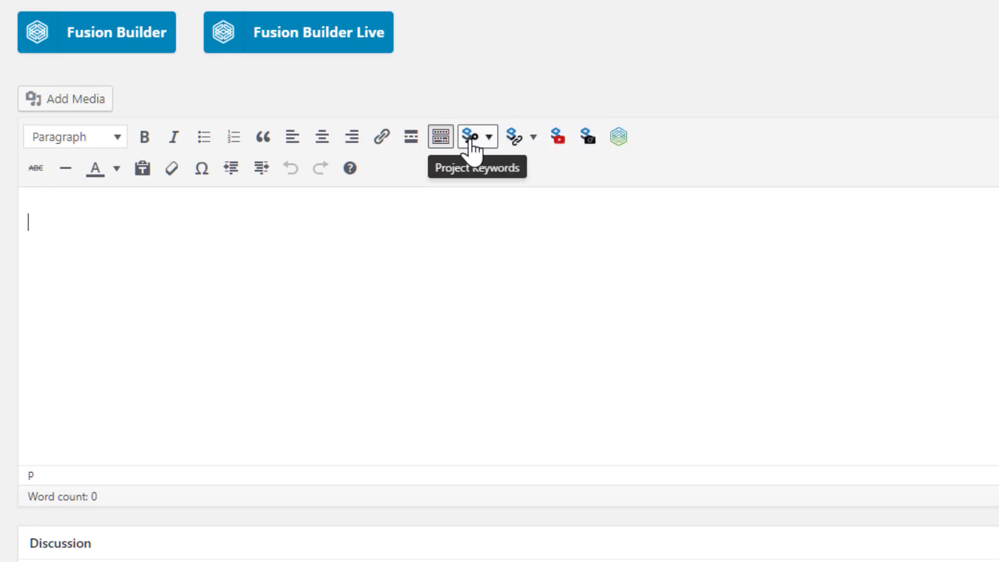
Insert the Webby_Register affiliate shortcode with the title 'Register Below'.
{"action": "left_click", "coordinate": [534, 136]}
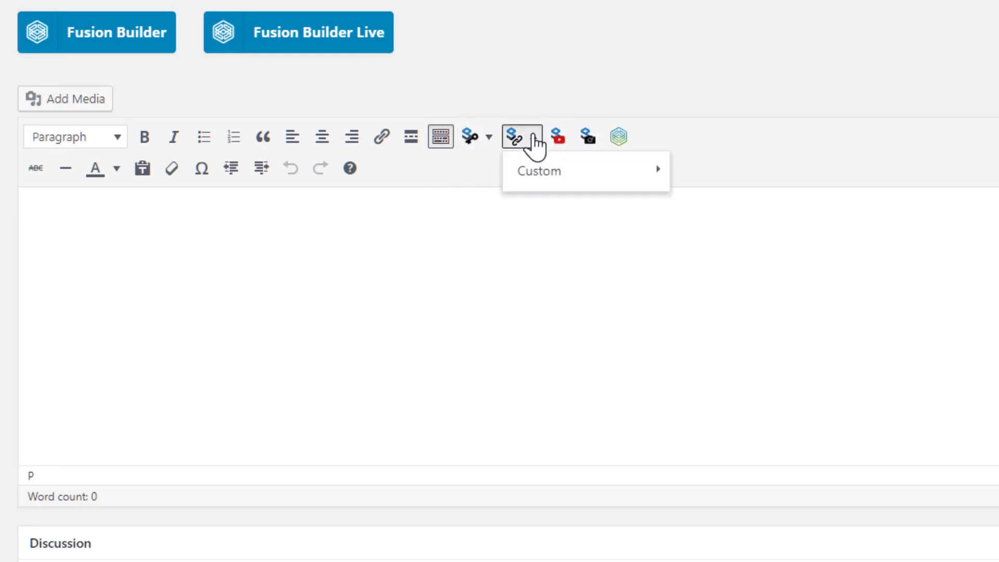
{"action": "mouse_move", "coordinate": [538, 177]}
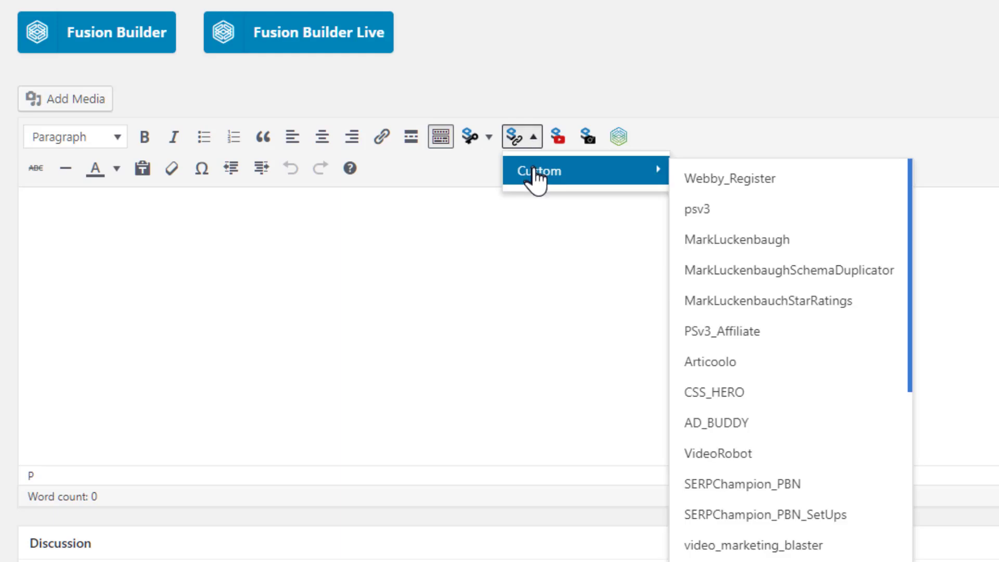
{"action": "left_click", "coordinate": [749, 179]}
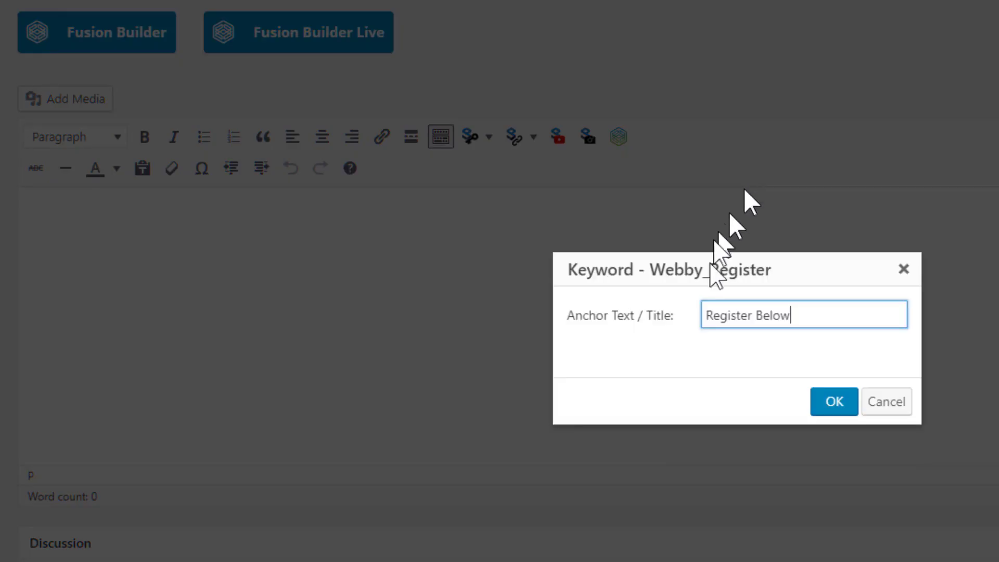
{"action": "left_click_drag", "start_coordinate": [830, 315], "coordinate": [550, 319]}
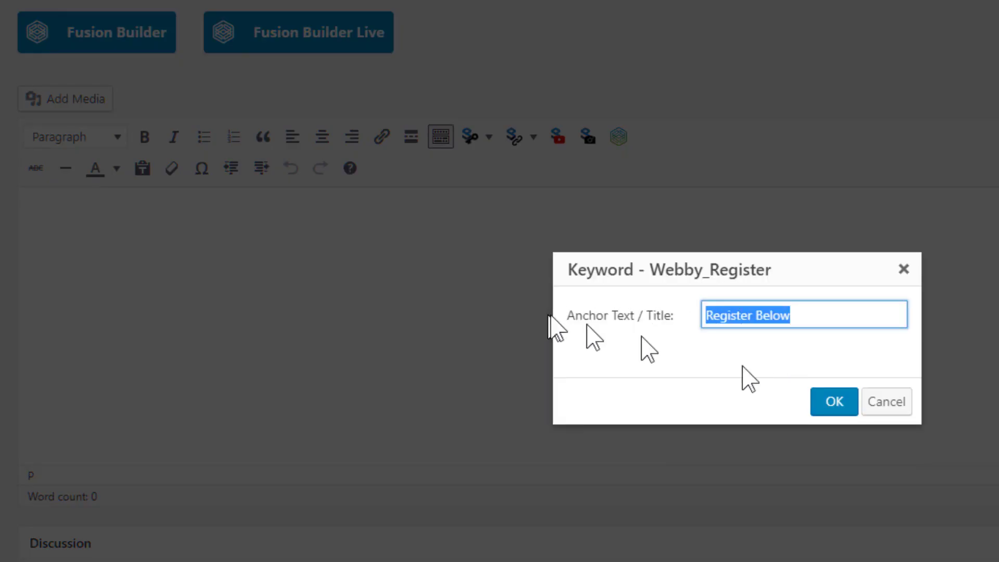
{"action": "left_click", "coordinate": [830, 410]}
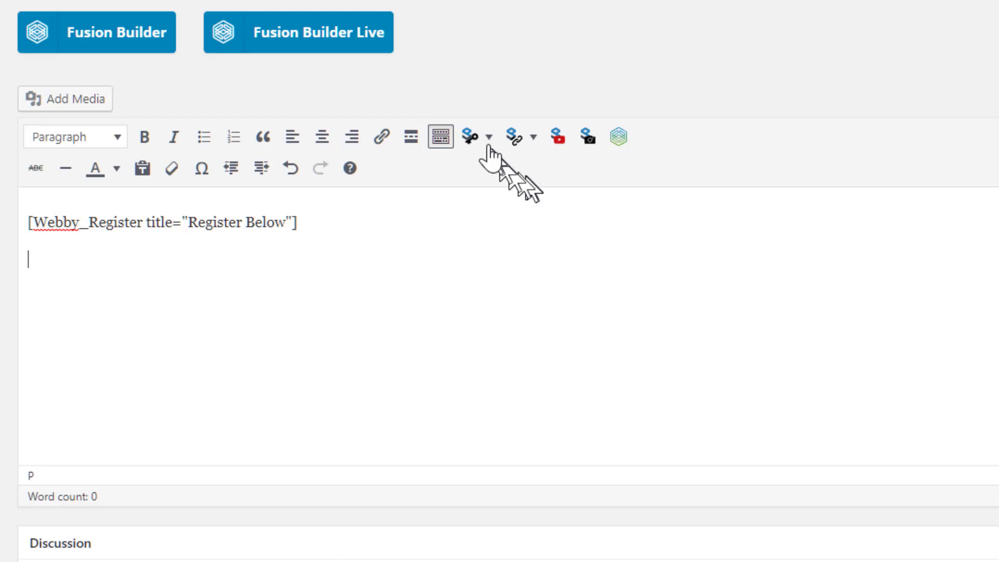
Insert the Custom CSS_HERO shortcode titled 'CLICK HERE FOR CSS HERO', then select both shortcode lines.
{"action": "left_click", "coordinate": [520, 141]}
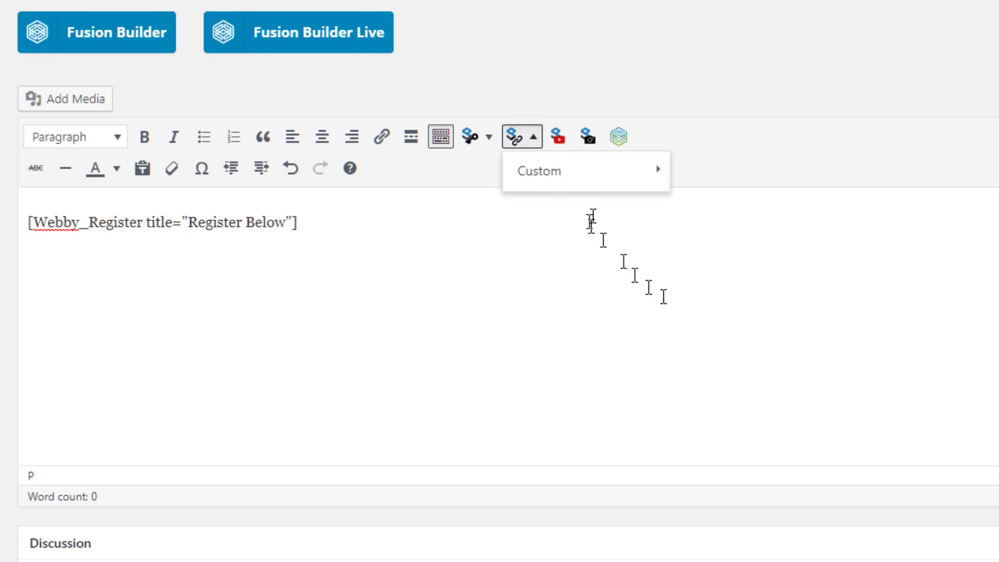
{"action": "mouse_move", "coordinate": [637, 179]}
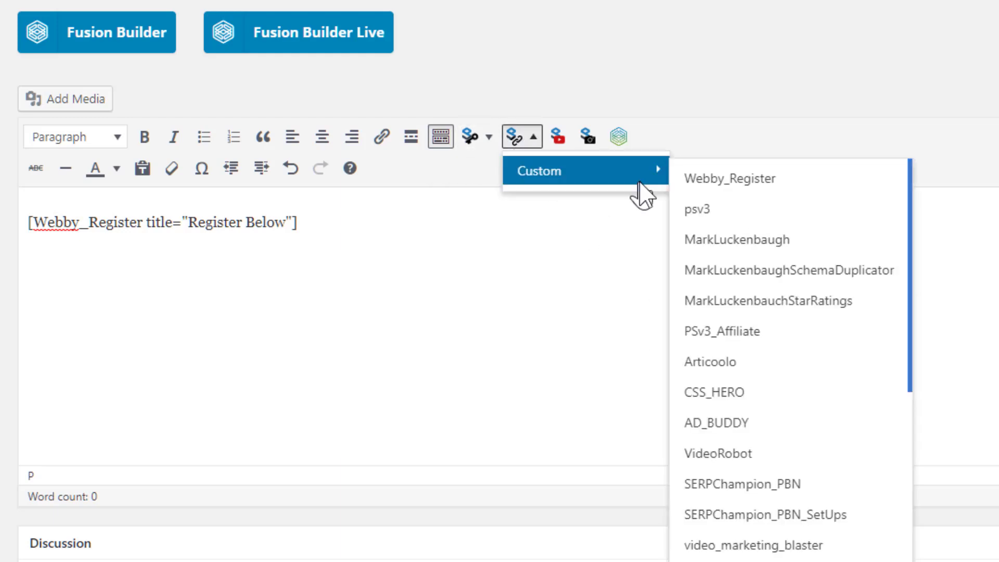
{"action": "left_click", "coordinate": [737, 394]}
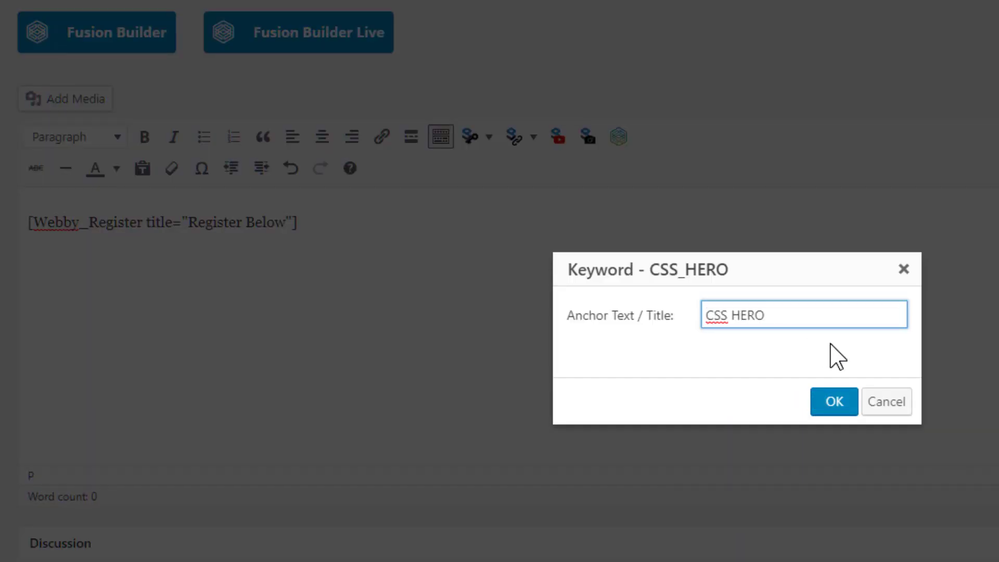
{"action": "type", "text": "CLICK HERE FOR"}
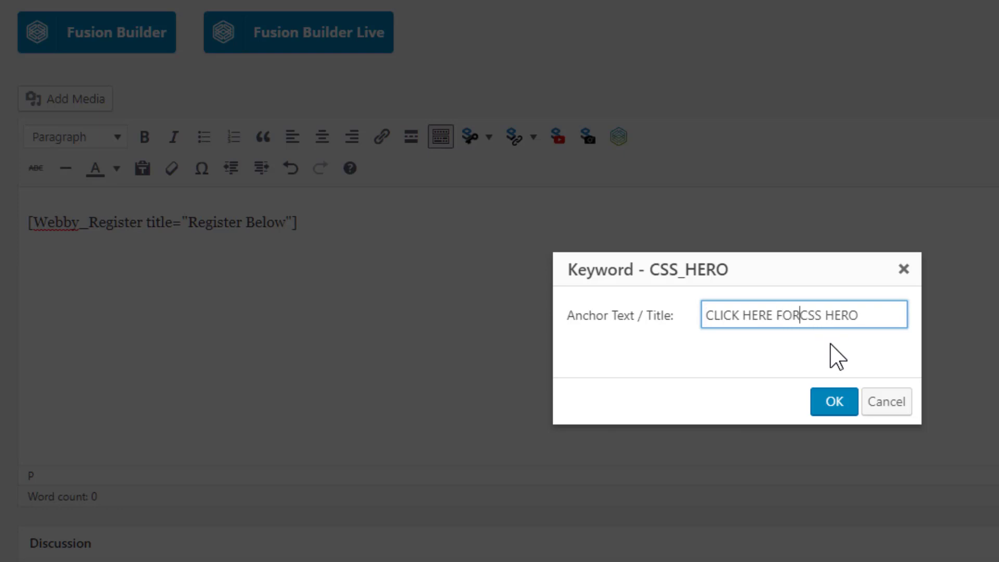
{"action": "left_click", "coordinate": [831, 402]}
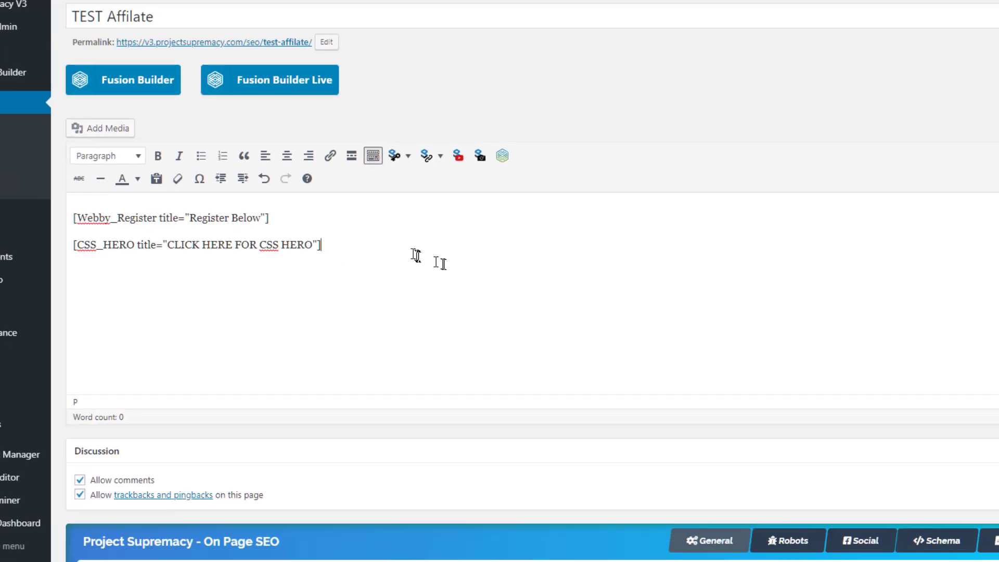
{"action": "key", "text": "ctrl+a"}
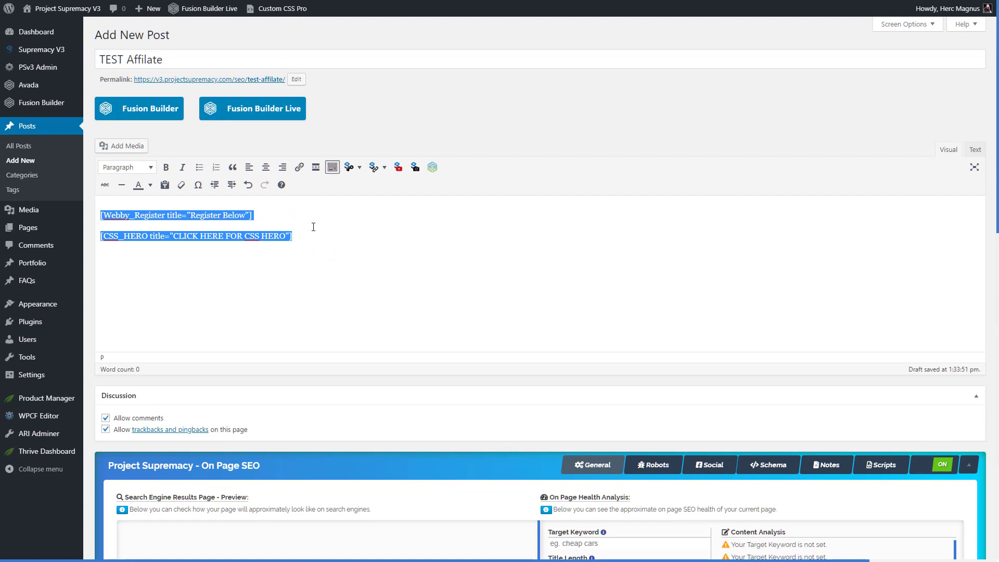
Centre-align both selected shortcode lines.
{"action": "left_click", "coordinate": [265, 166]}
{"action": "scroll", "coordinate": [760, 320], "scroll_direction": "down", "scroll_amount": 17}
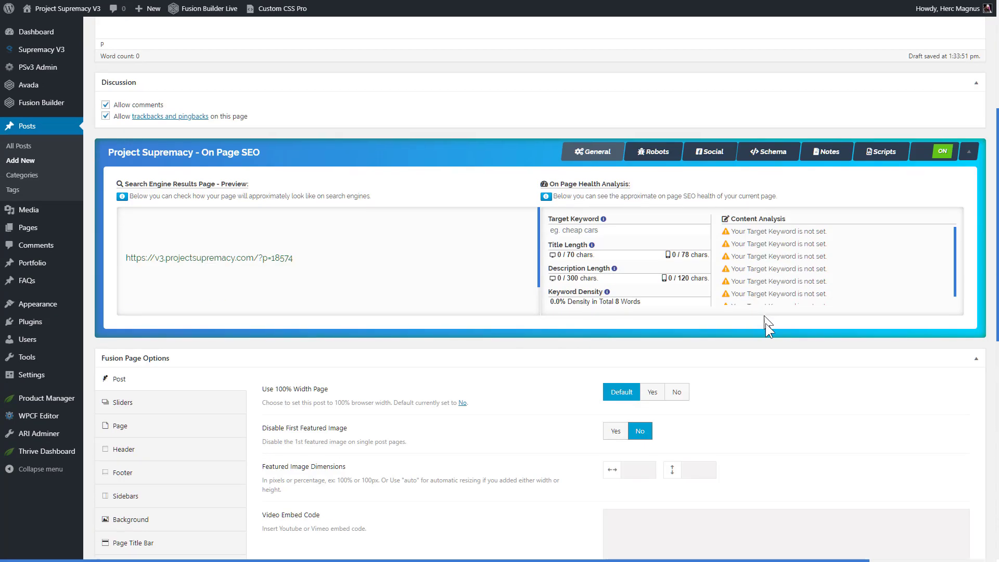
{"action": "scroll", "coordinate": [792, 471], "scroll_direction": "up", "scroll_amount": 15}
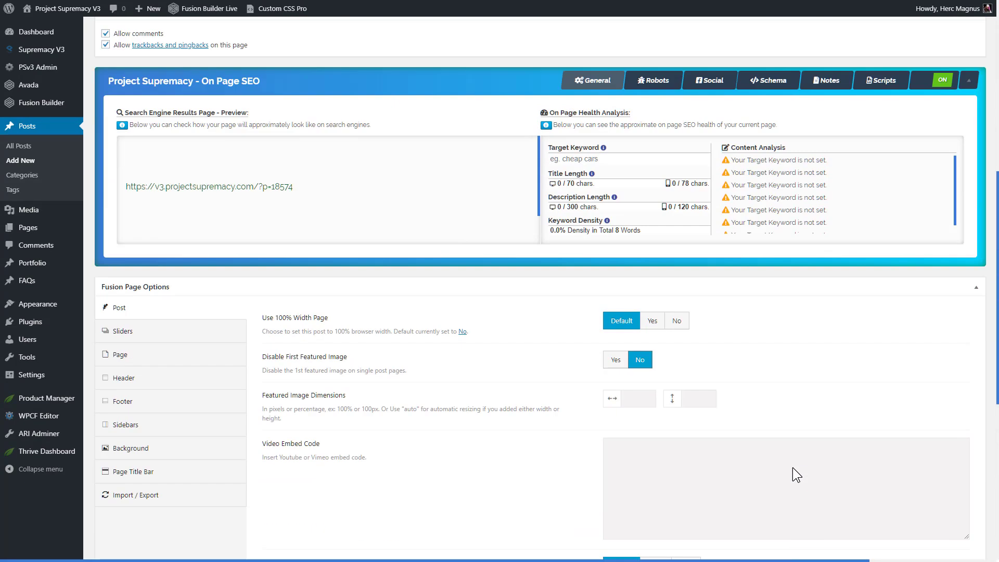
{"action": "scroll", "coordinate": [794, 495], "scroll_direction": "down", "scroll_amount": 15}
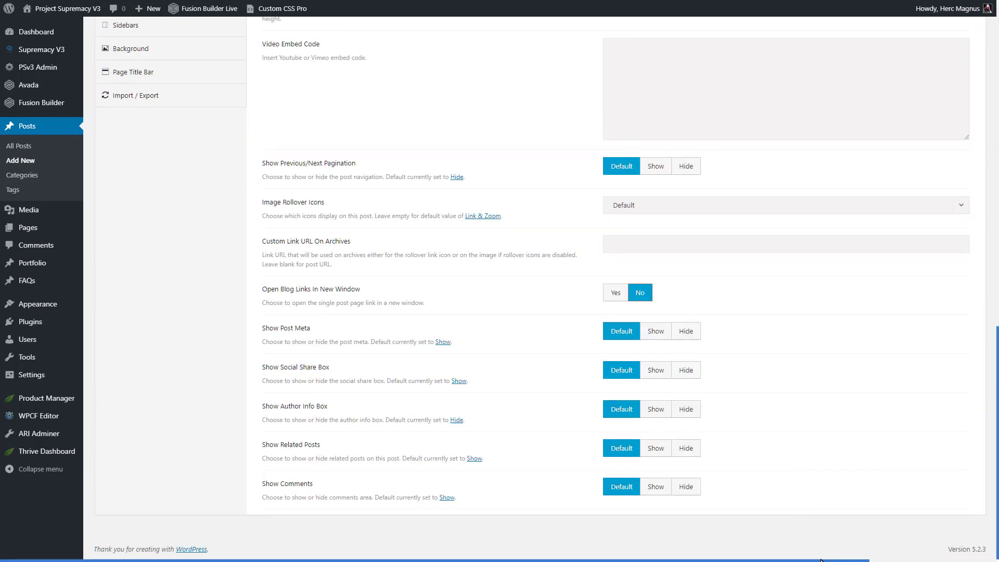
Publish the TEST Affilate post from the Publish box.
{"action": "left_click_drag", "start_coordinate": [821, 558], "coordinate": [948, 557]}
{"action": "scroll", "coordinate": [975, 394], "scroll_direction": "up", "scroll_amount": 5}
{"action": "scroll", "coordinate": [976, 394], "scroll_direction": "up", "scroll_amount": 9}
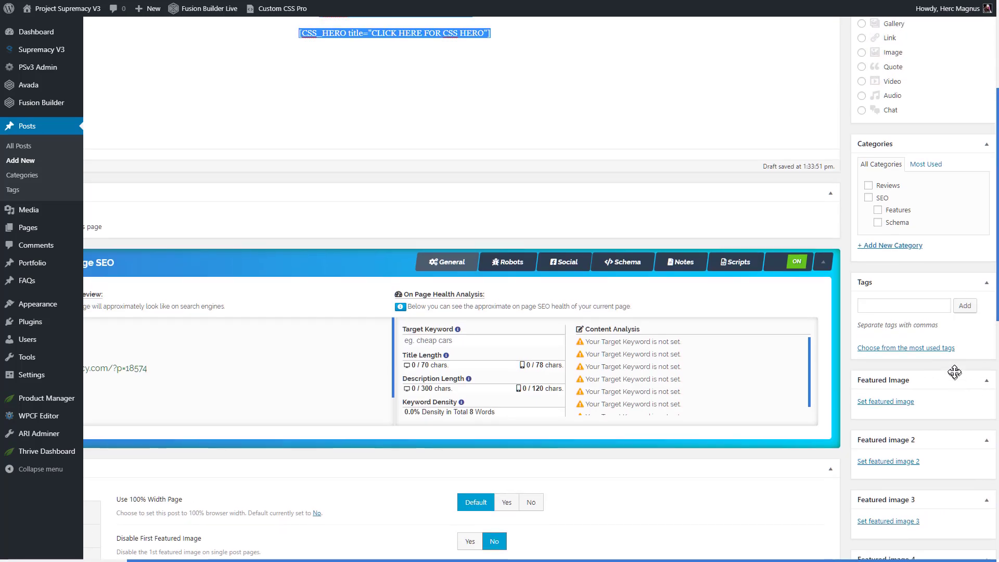
{"action": "left_click", "coordinate": [975, 162]}
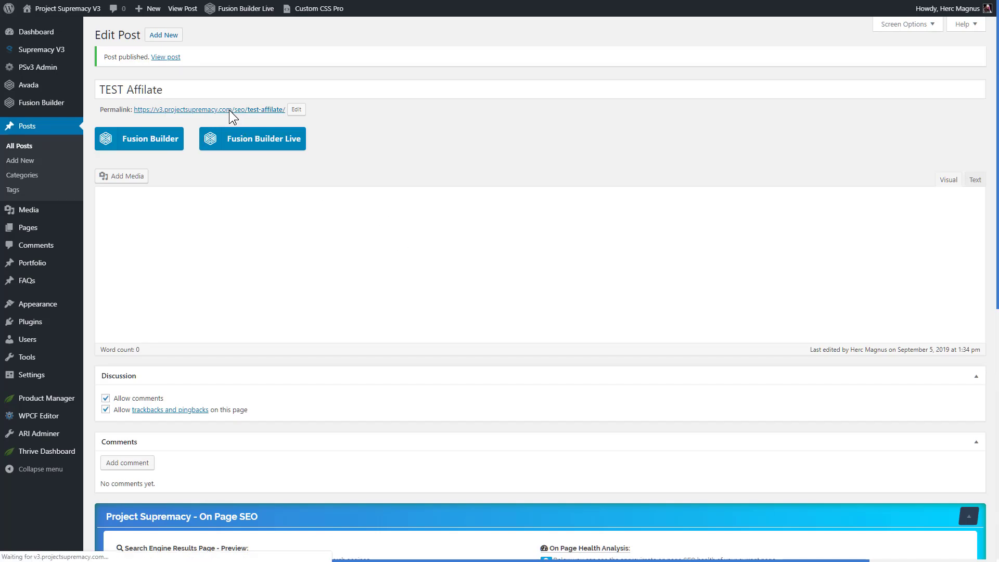
View the live TEST Affilate post through its permalink.
{"action": "left_click", "coordinate": [228, 110]}
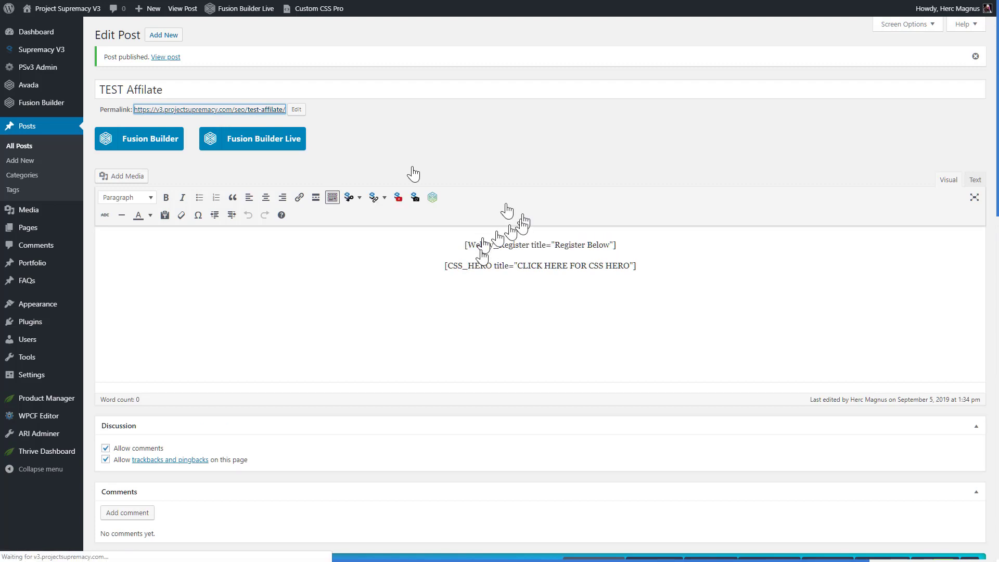
{"action": "left_click", "coordinate": [240, 109]}
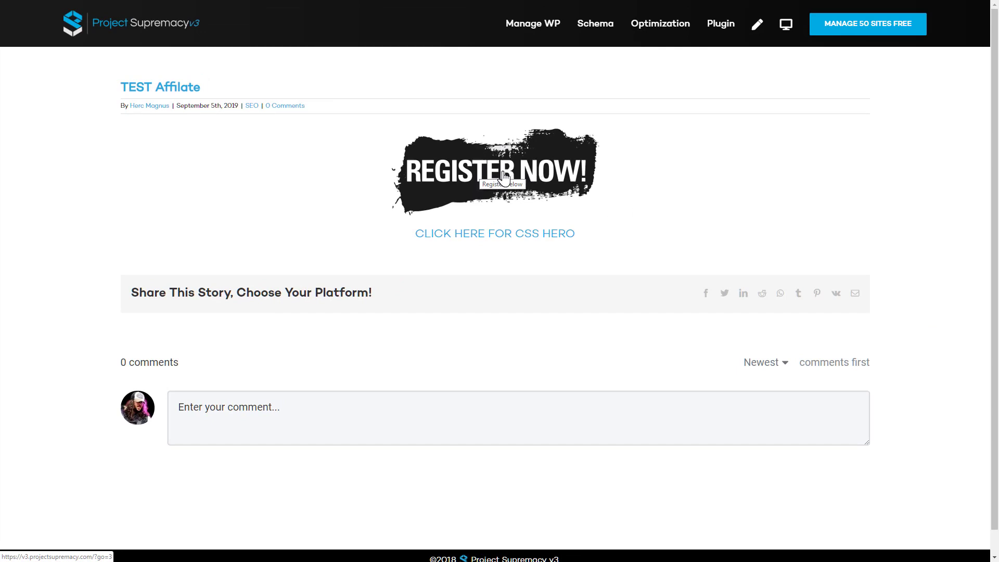
Follow the CLICK HERE FOR CSS HERO link, leave full screen, and return to the post's tab.
{"action": "left_click", "coordinate": [492, 241]}
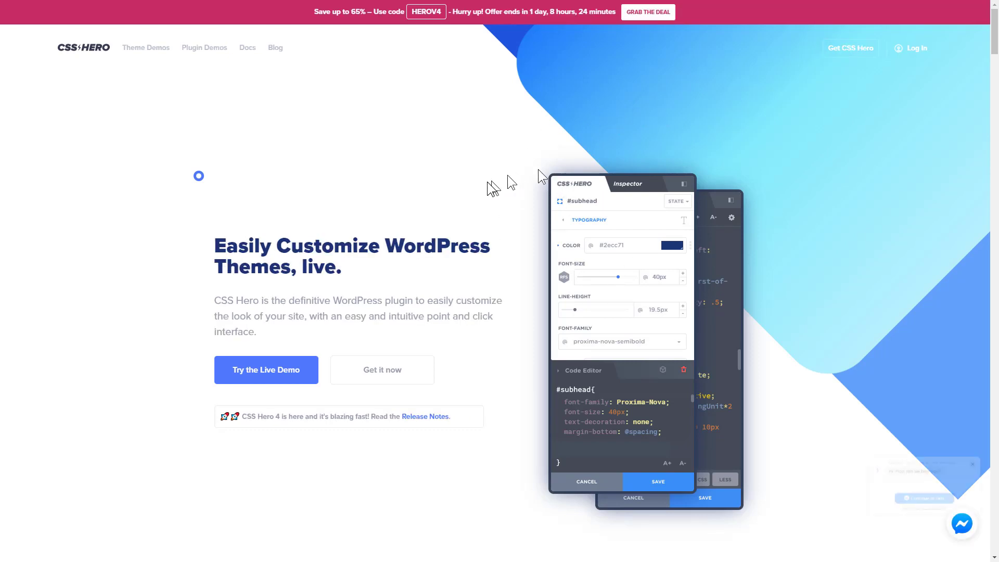
{"action": "key", "text": "F11"}
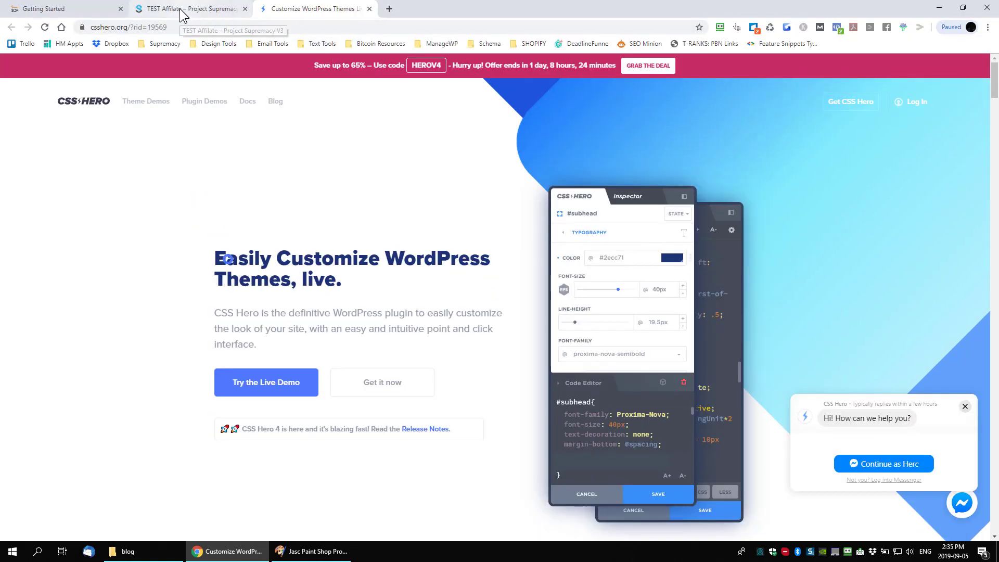
{"action": "left_click", "coordinate": [182, 14]}
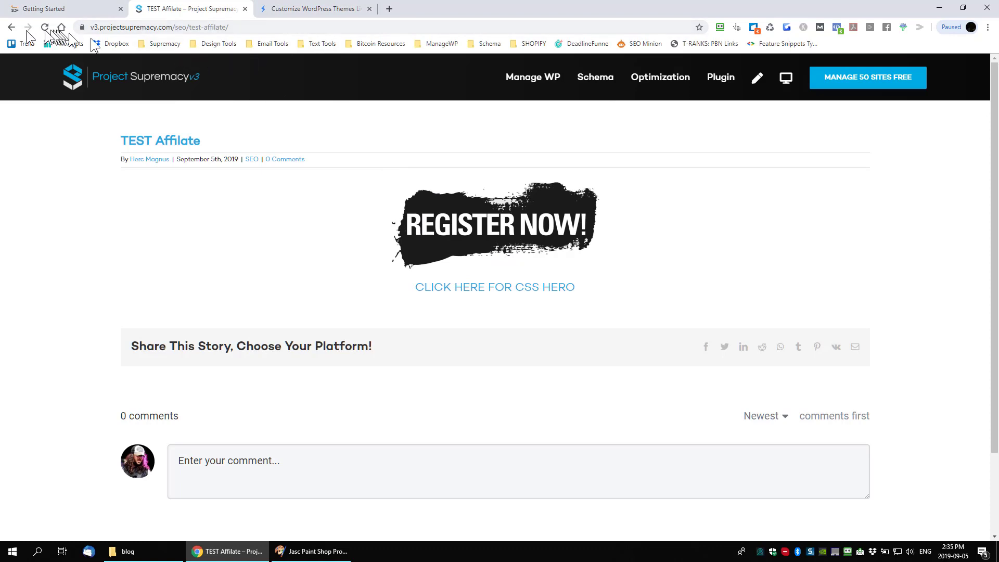
Go back to the TEST Affilate Edit Post screen and select the site's base URL.
{"action": "left_click", "coordinate": [11, 27]}
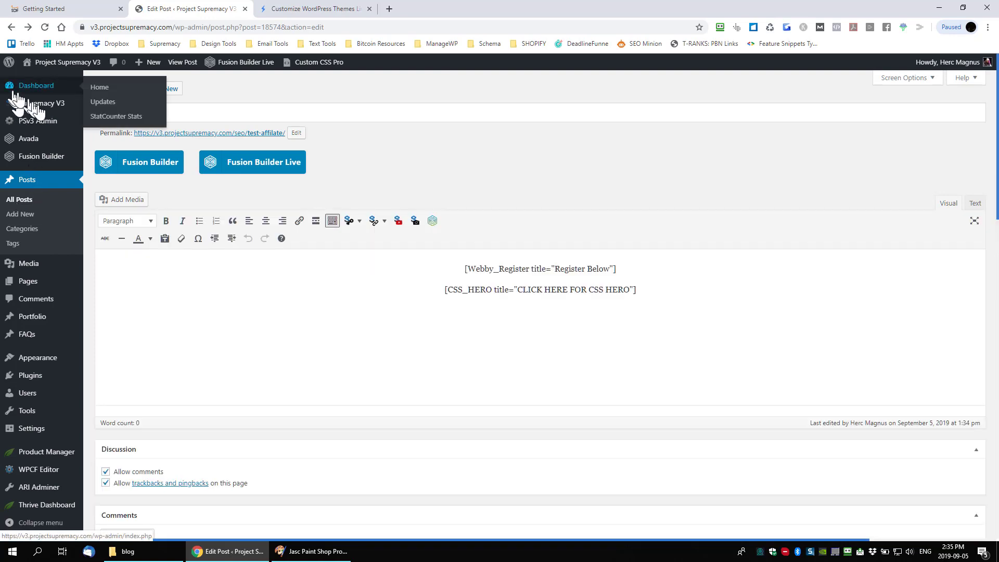
{"action": "mouse_move", "coordinate": [39, 107]}
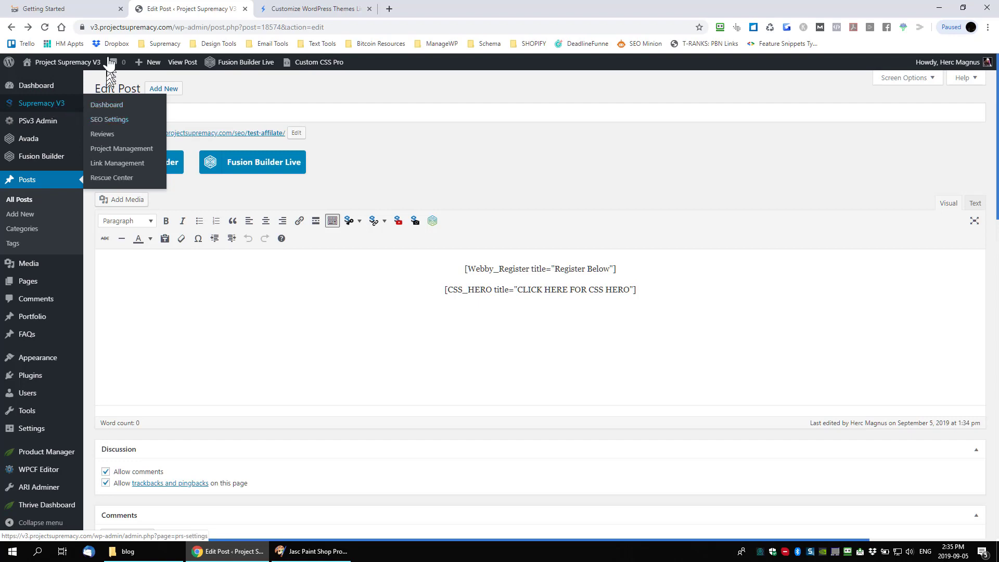
{"action": "left_click_drag", "start_coordinate": [163, 29], "coordinate": [44, 29]}
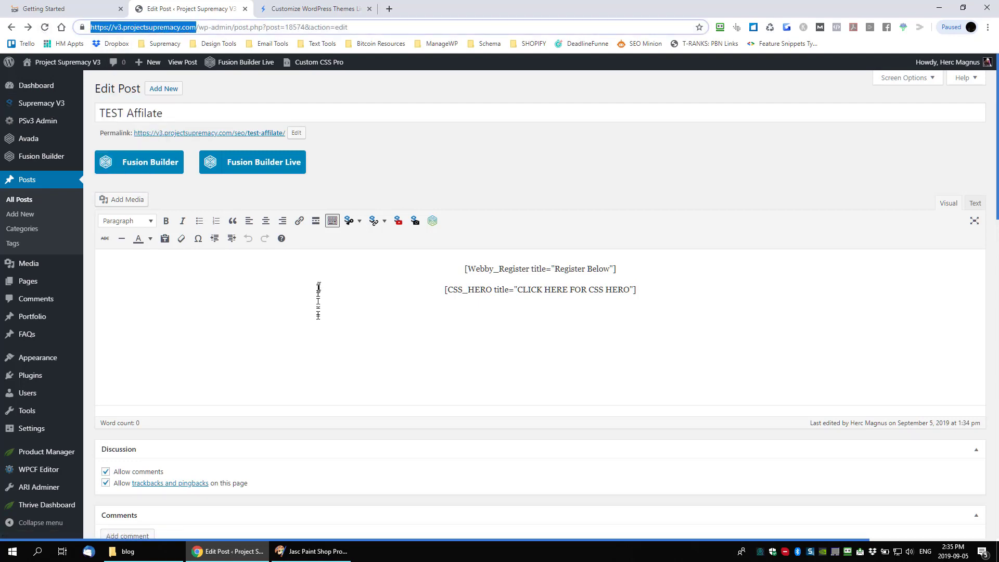